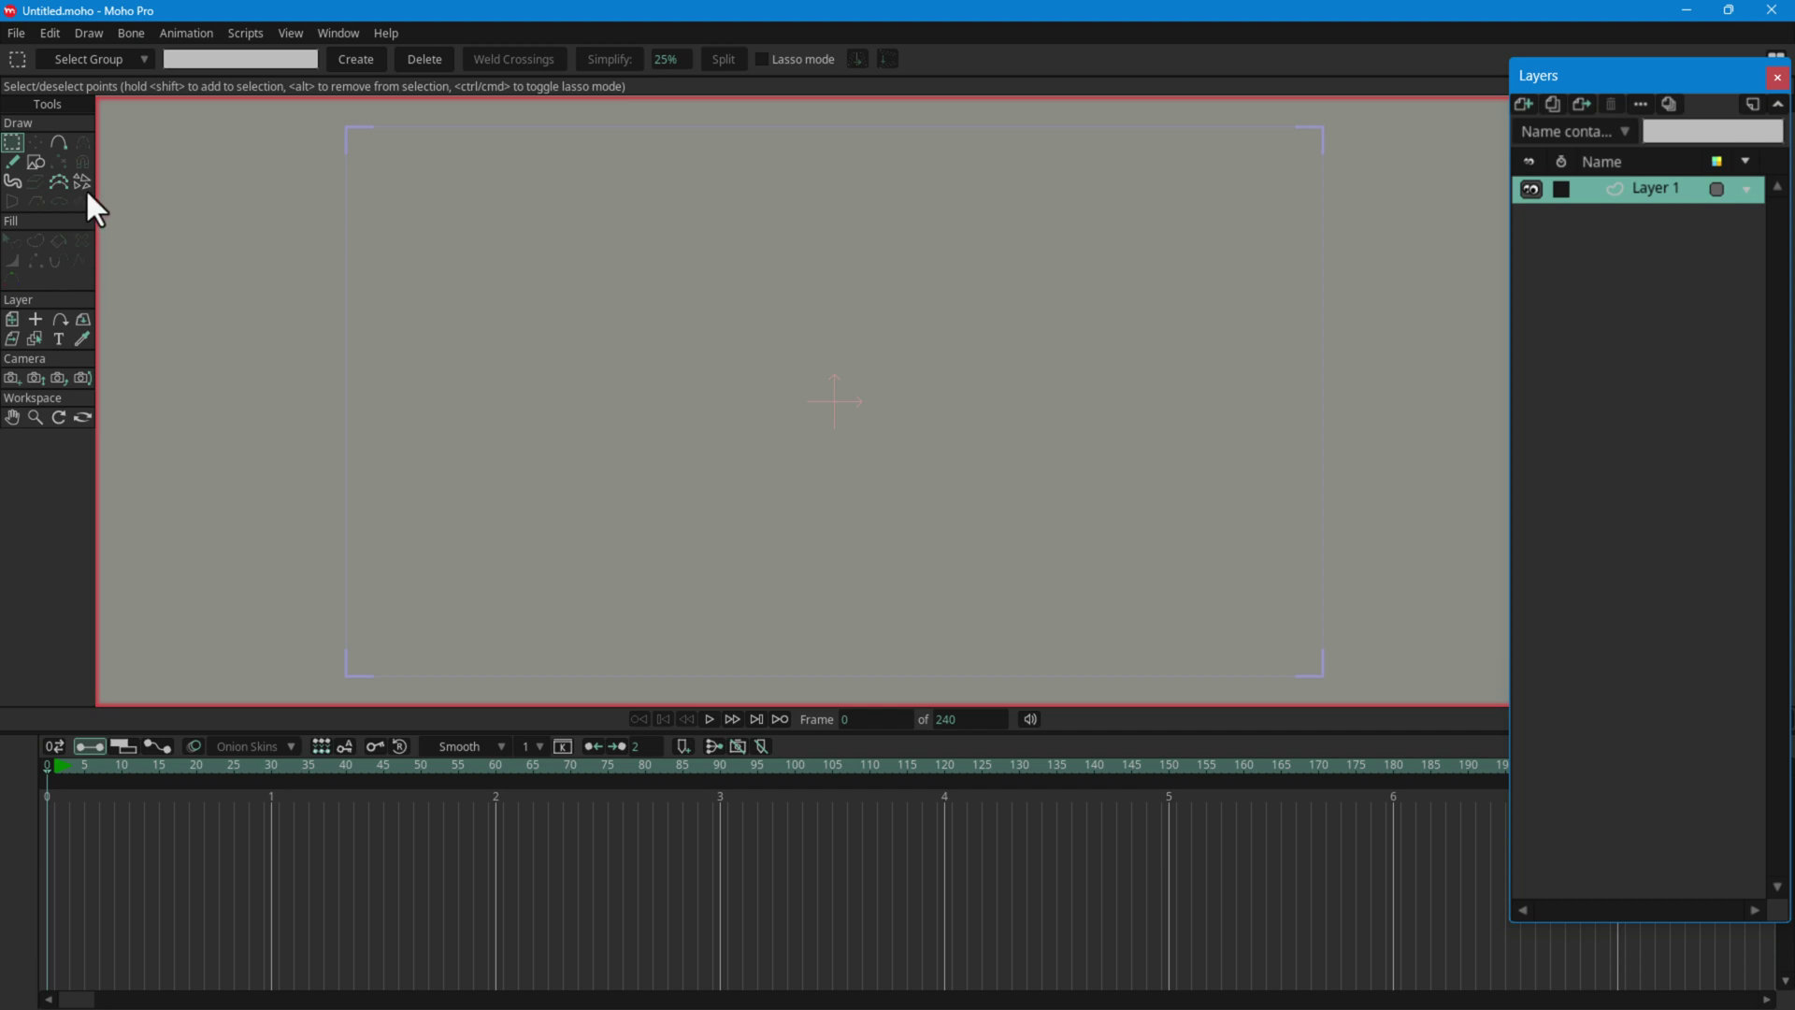
Step: Draw several overlapping filled ellipses on Layer 1, including a tall narrow one at the end of the row
click(36, 162)
drag(520, 227, 800, 505)
drag(1028, 265, 693, 617)
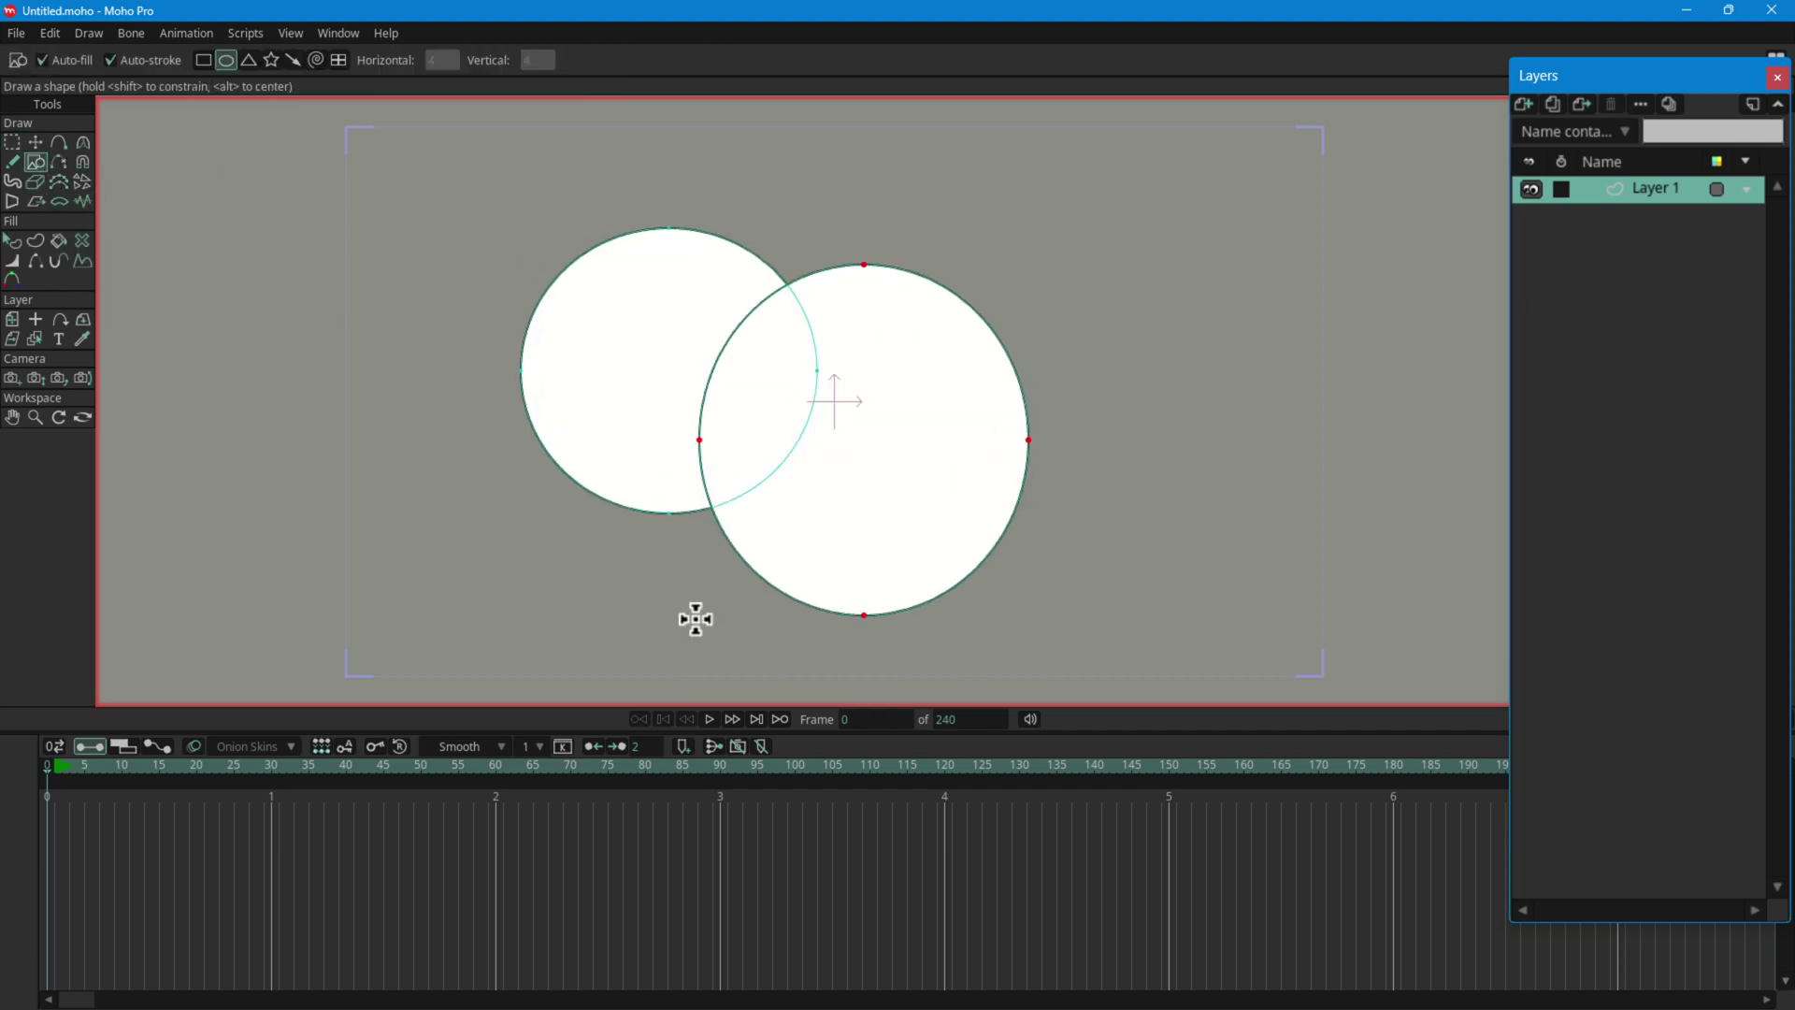
mouse_move(723, 259)
mouse_down()
mouse_move(465, 502)
mouse_move(405, 175)
mouse_up()
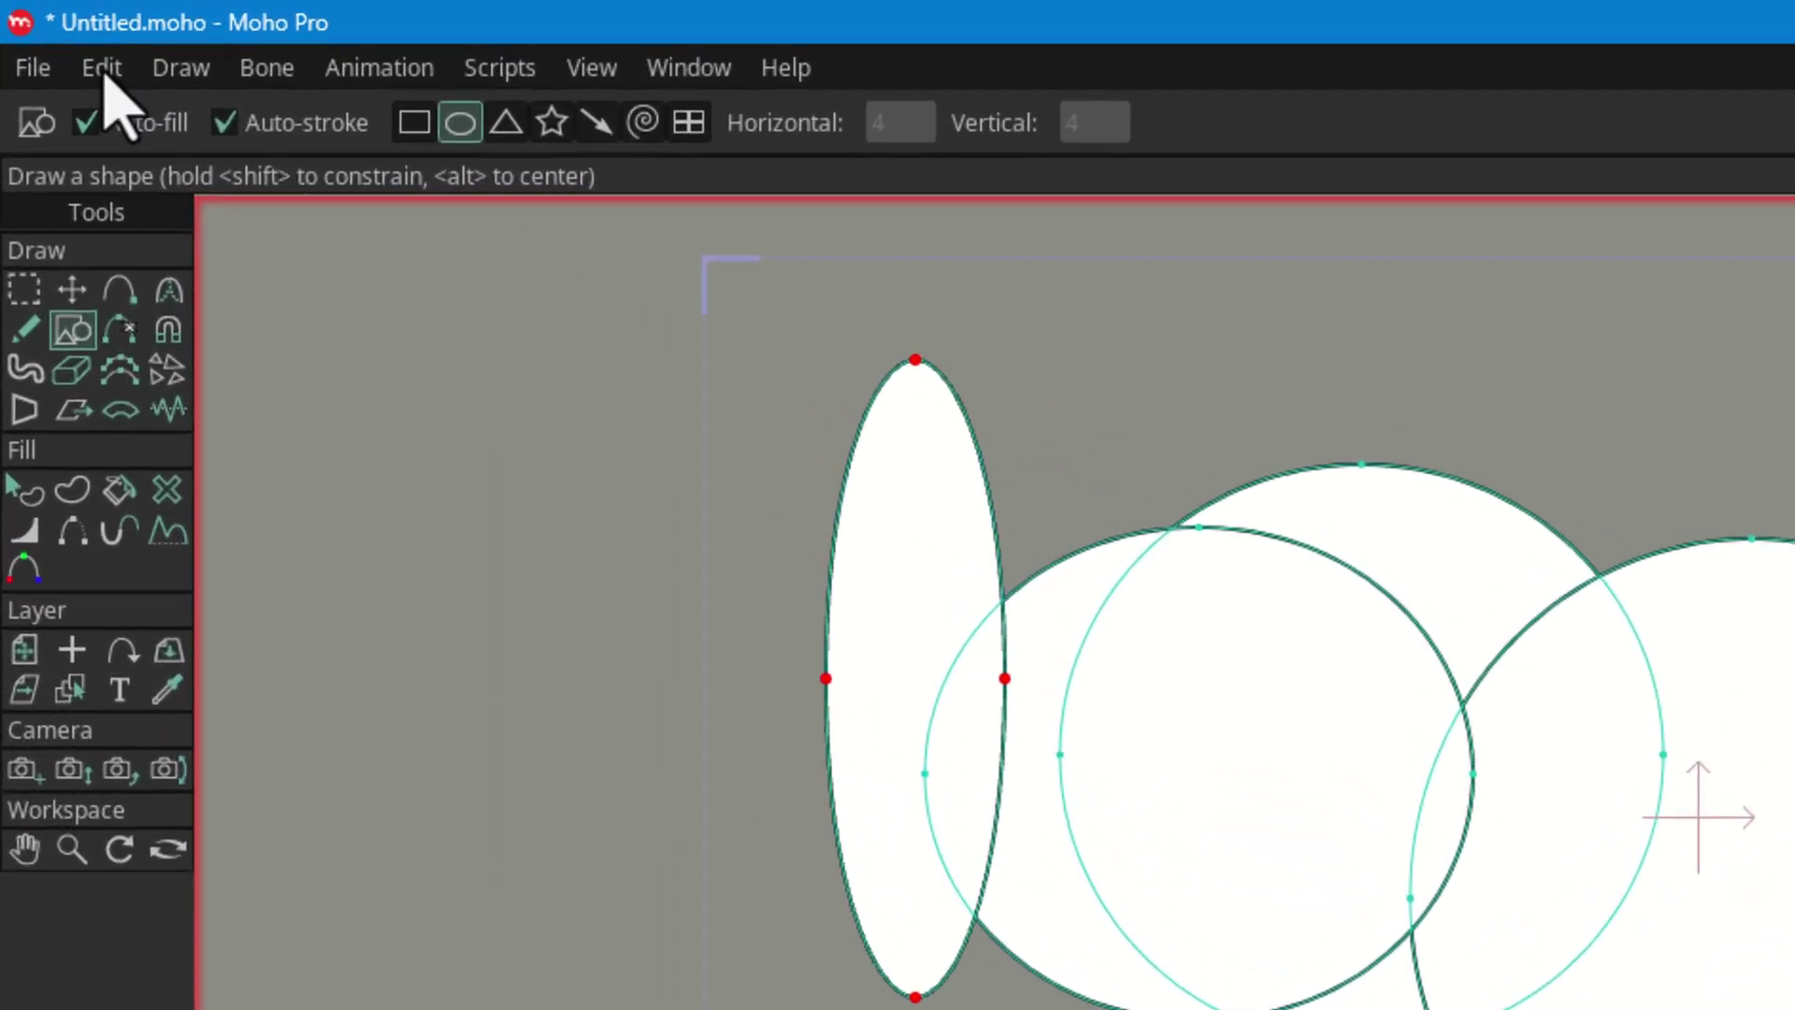
Step: Review the Documents preferences, including Auto save for crash recovery, and accept them
click(50, 33)
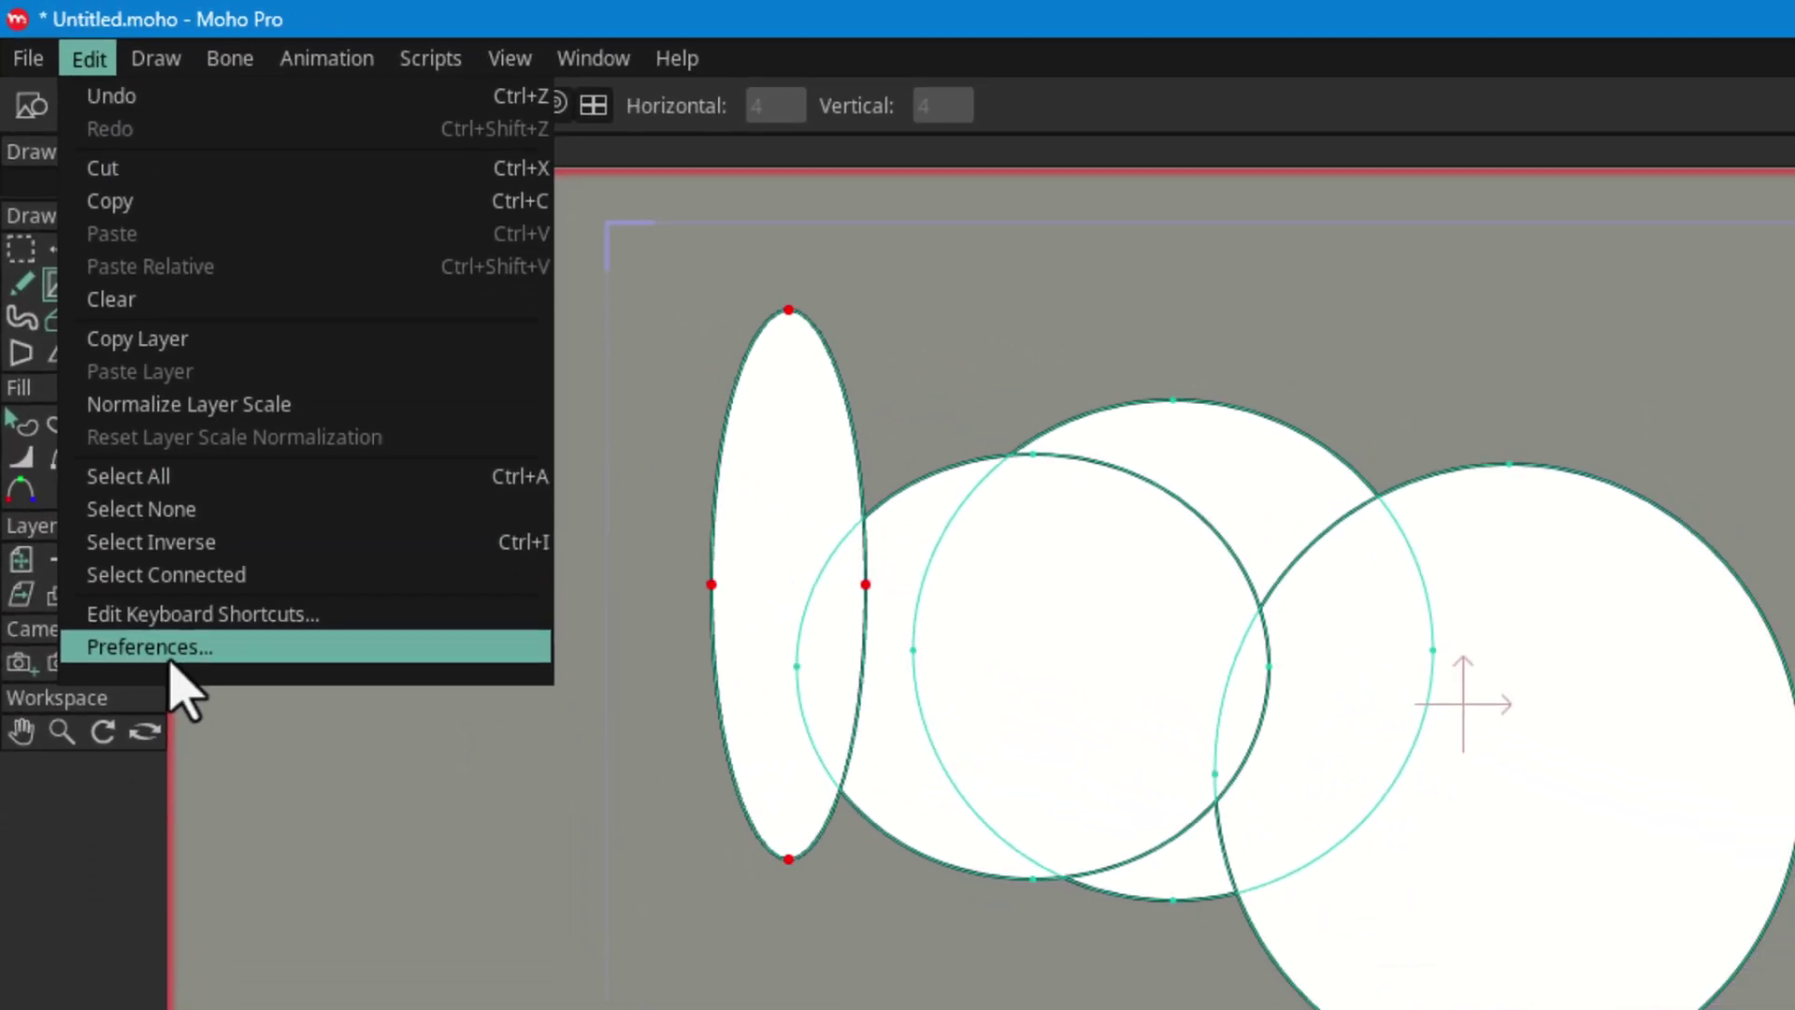
click(206, 785)
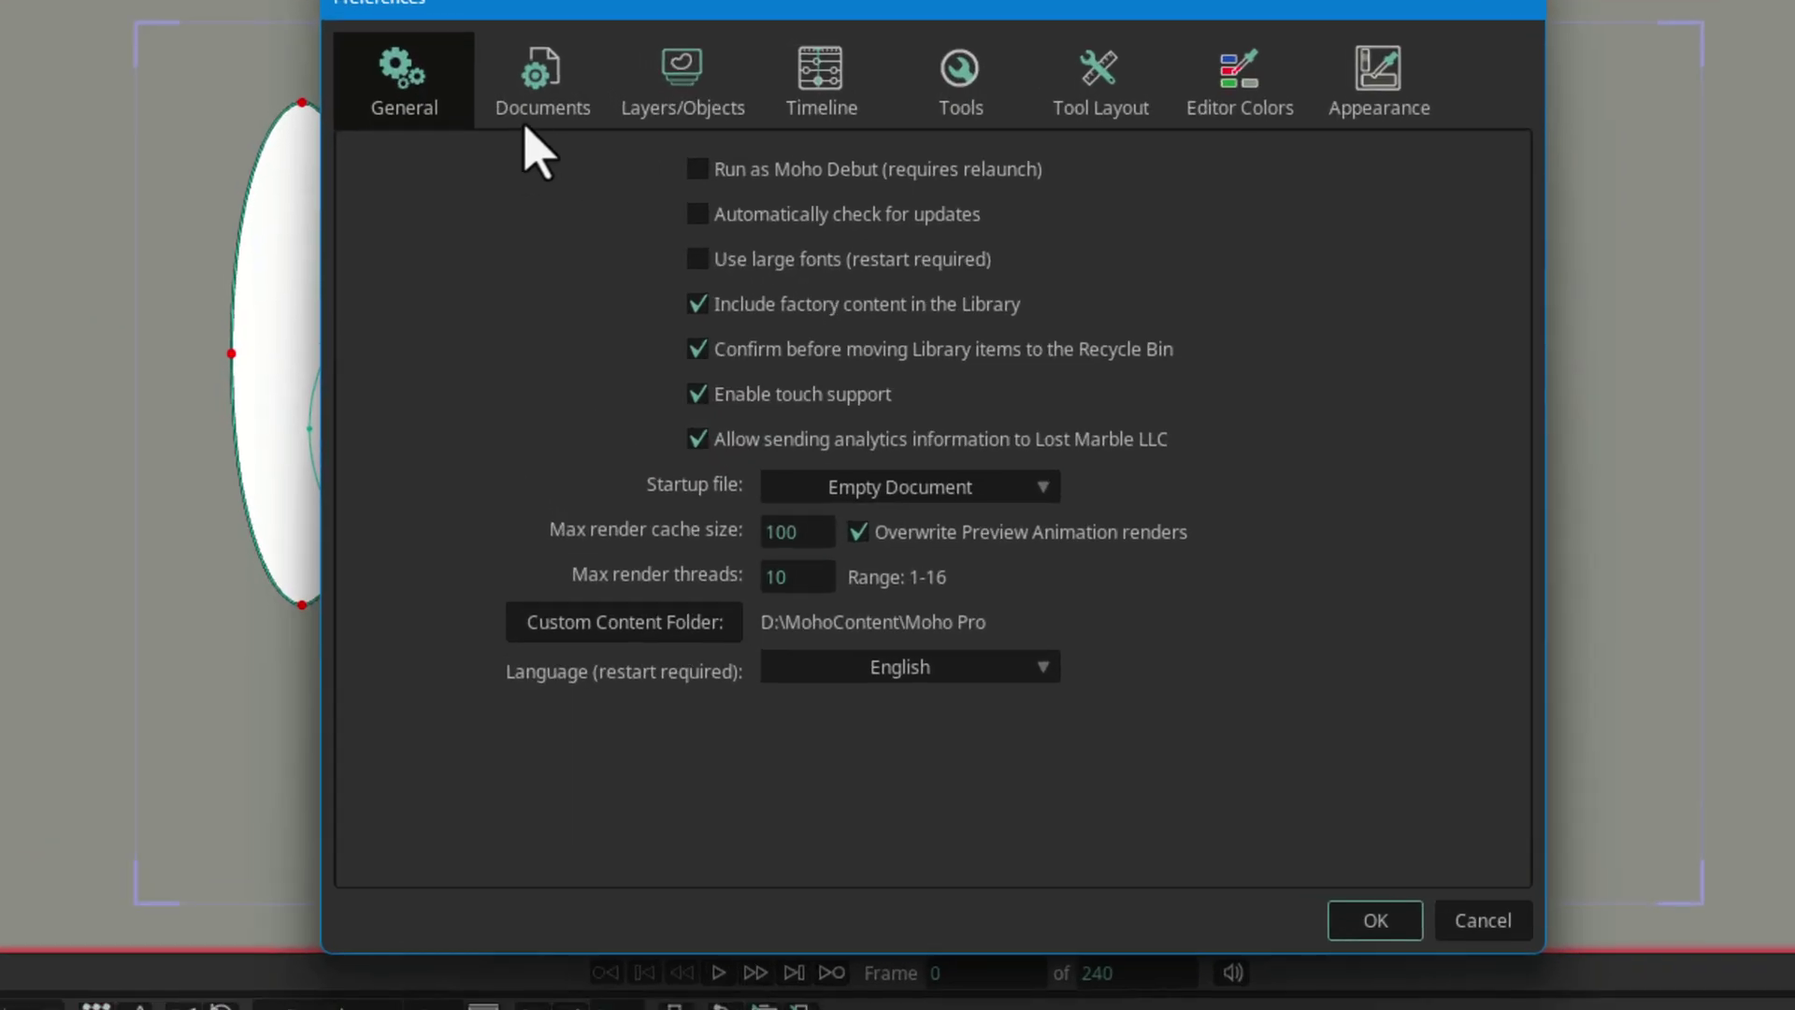
click(542, 114)
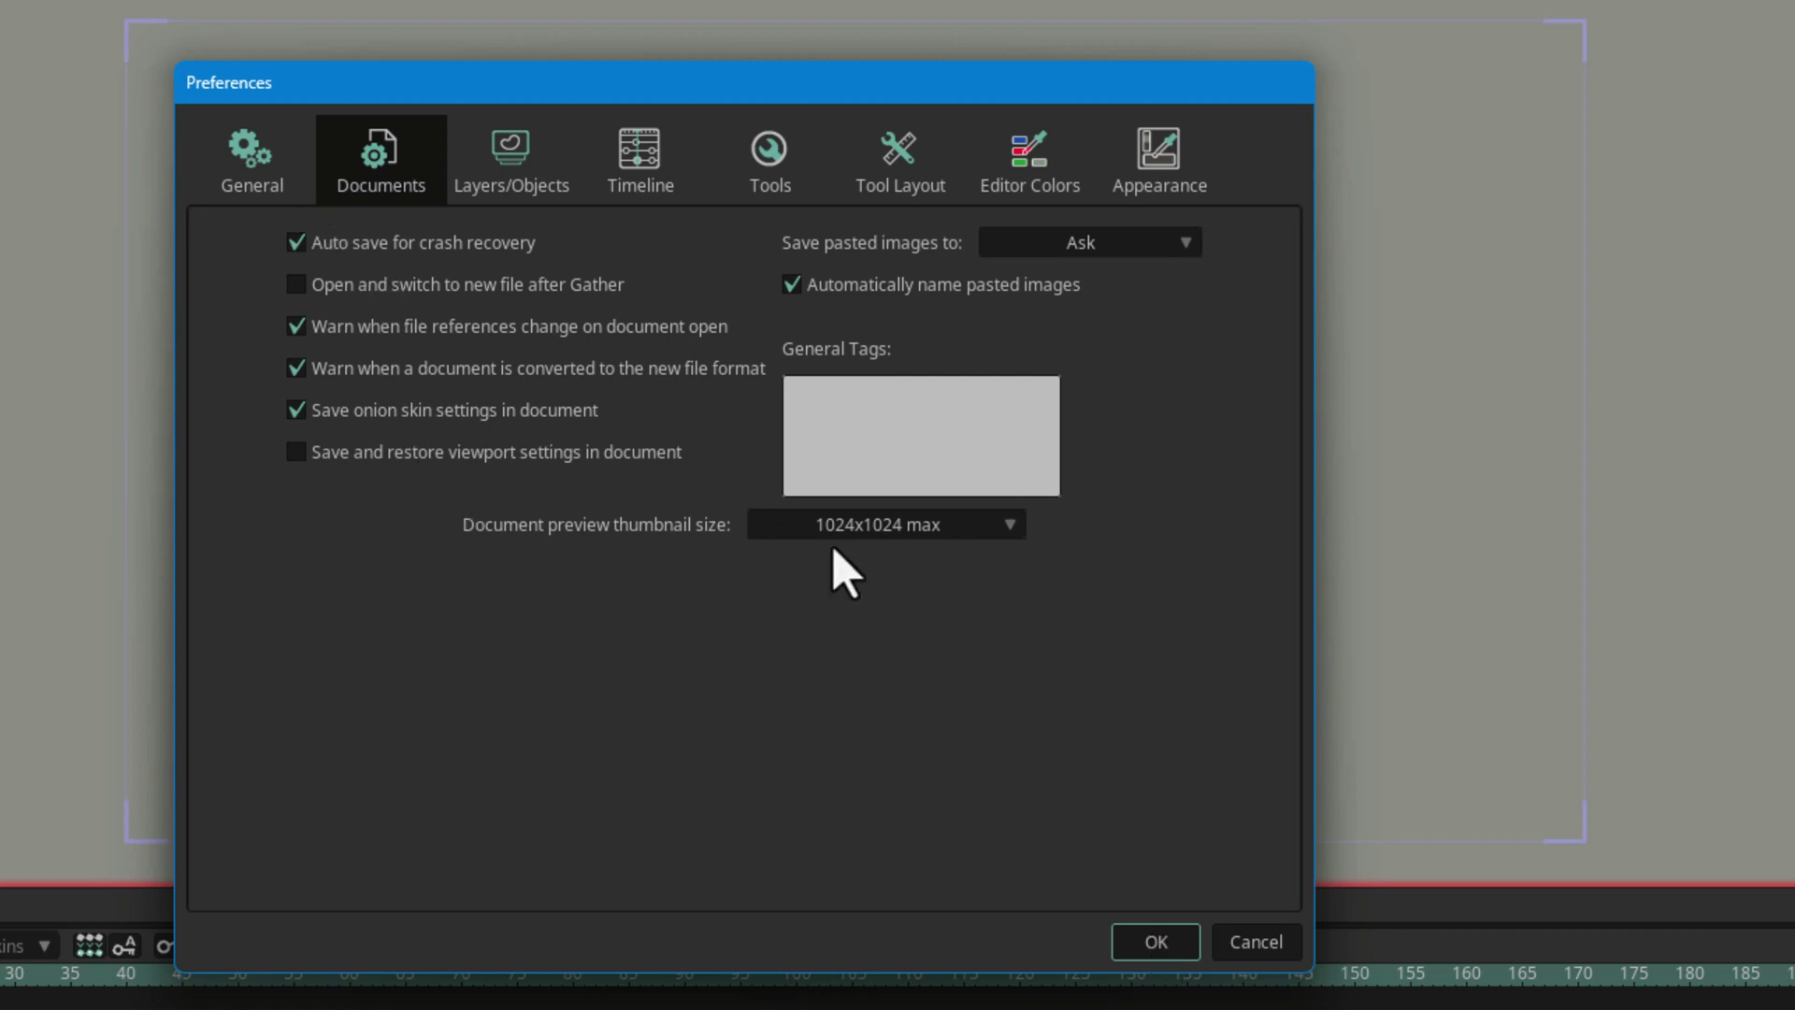
click(1157, 942)
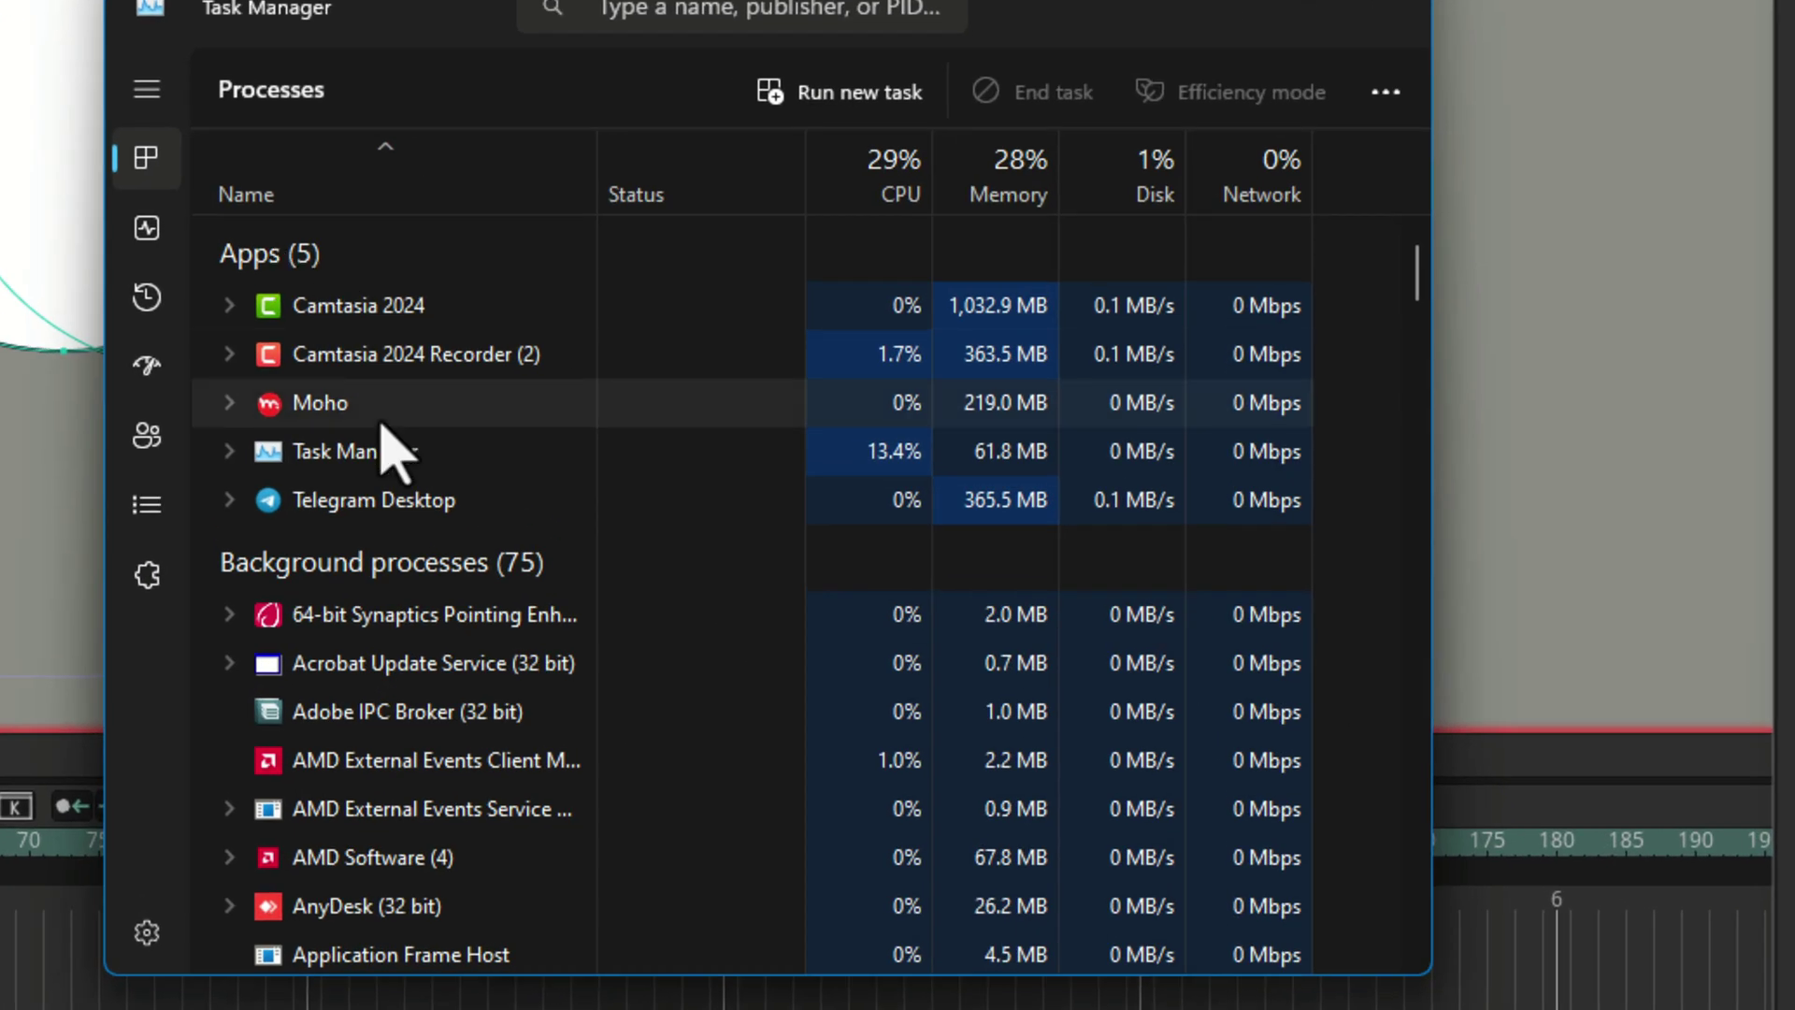
Step: Force Moho to quit without saving by ending its task in Task Manager
click(320, 409)
right_click(321, 411)
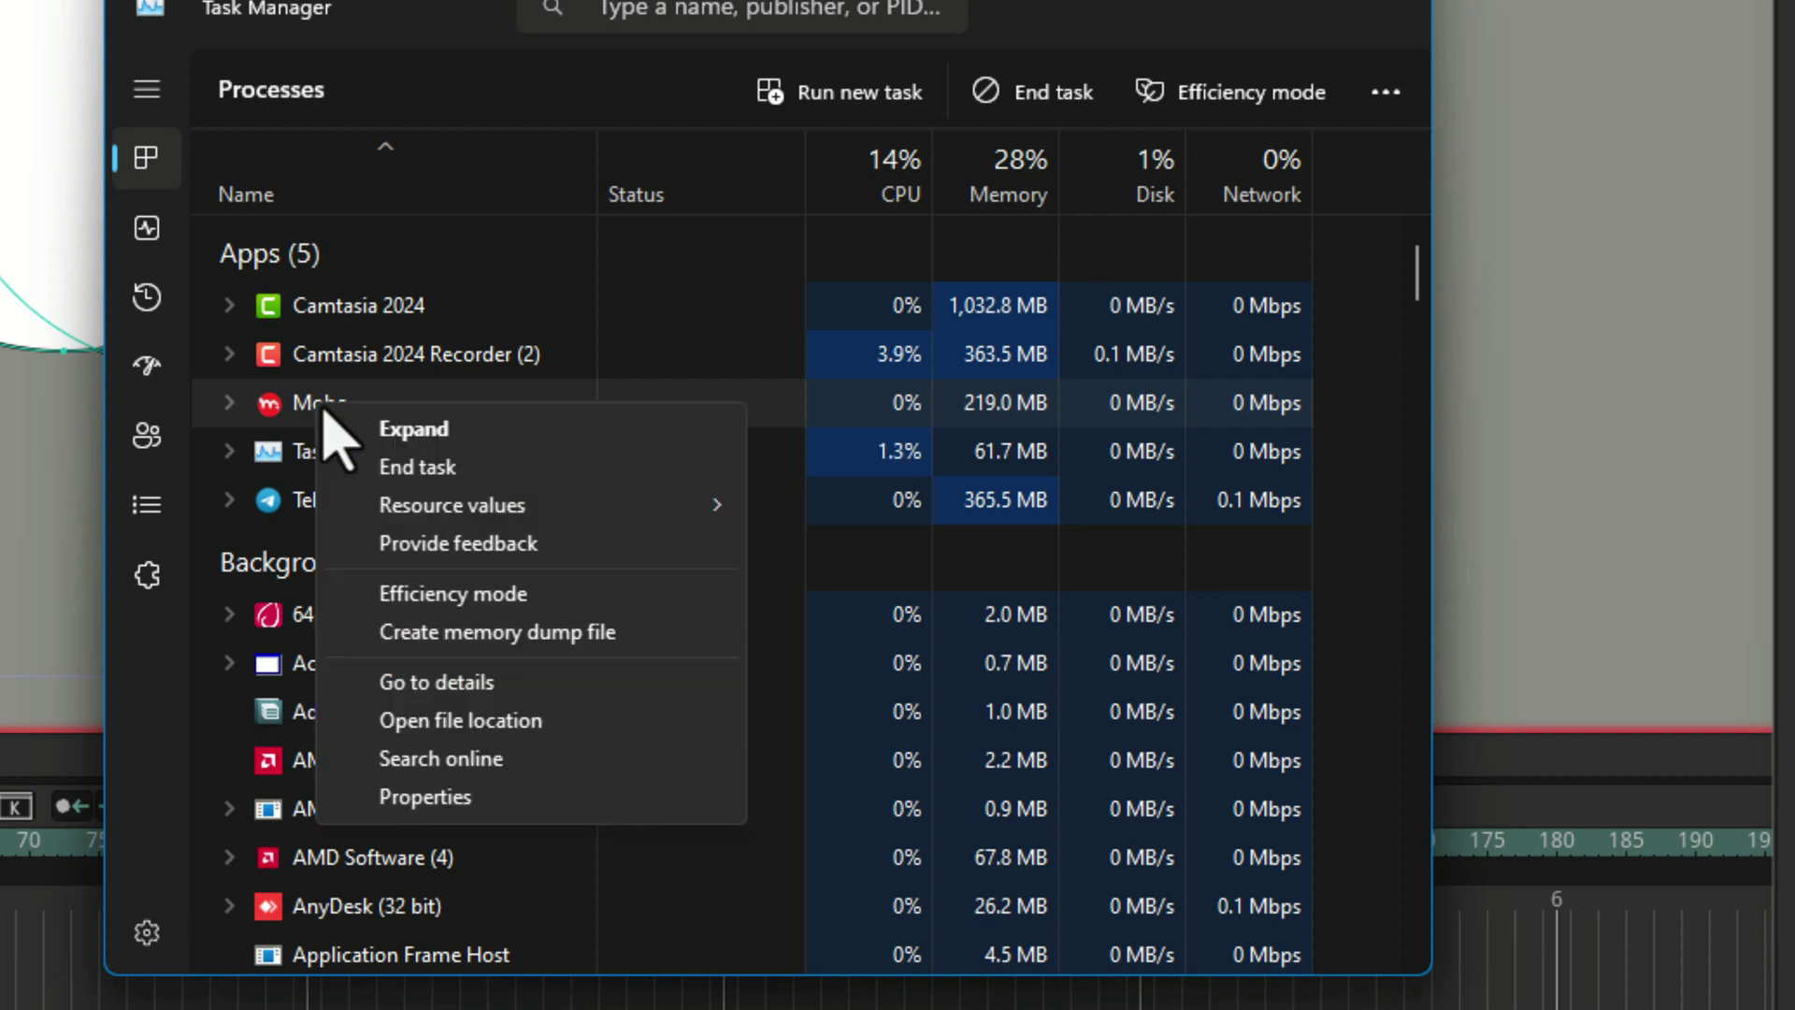
click(440, 468)
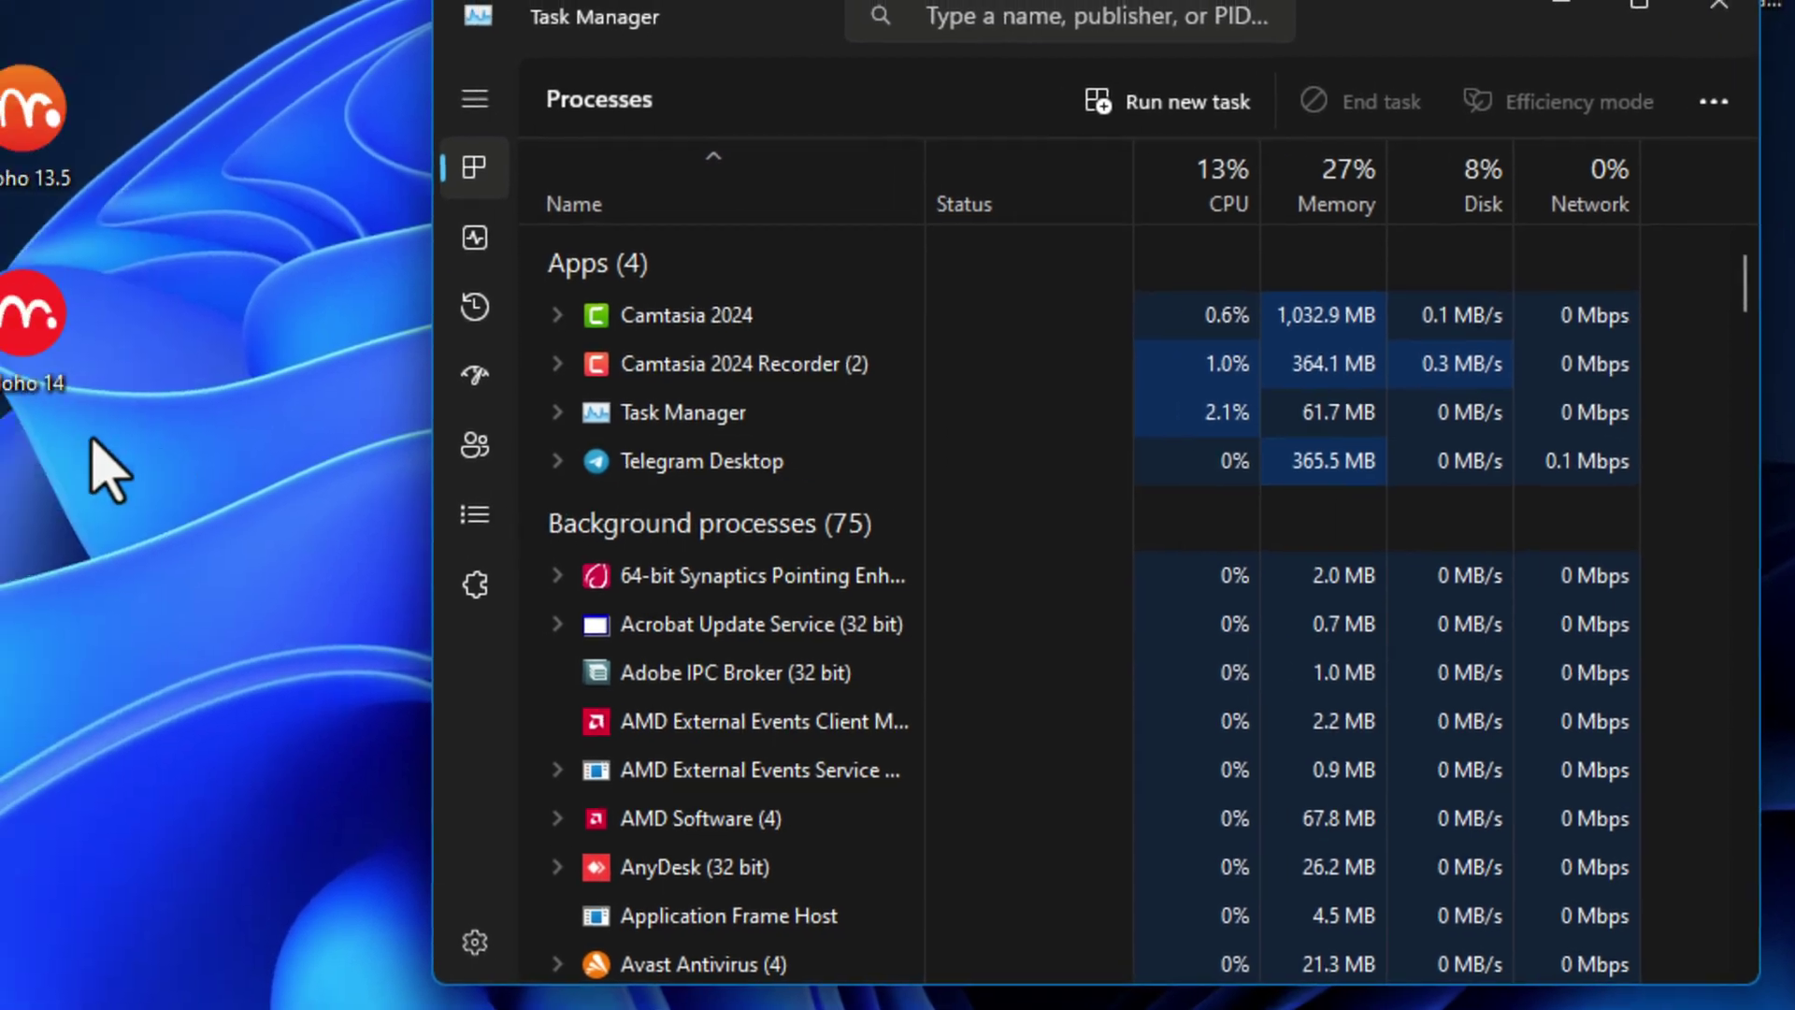
Step: Relaunch Moho 14, recover the file that was not properly saved, and deselect its points
double_click(0, 341)
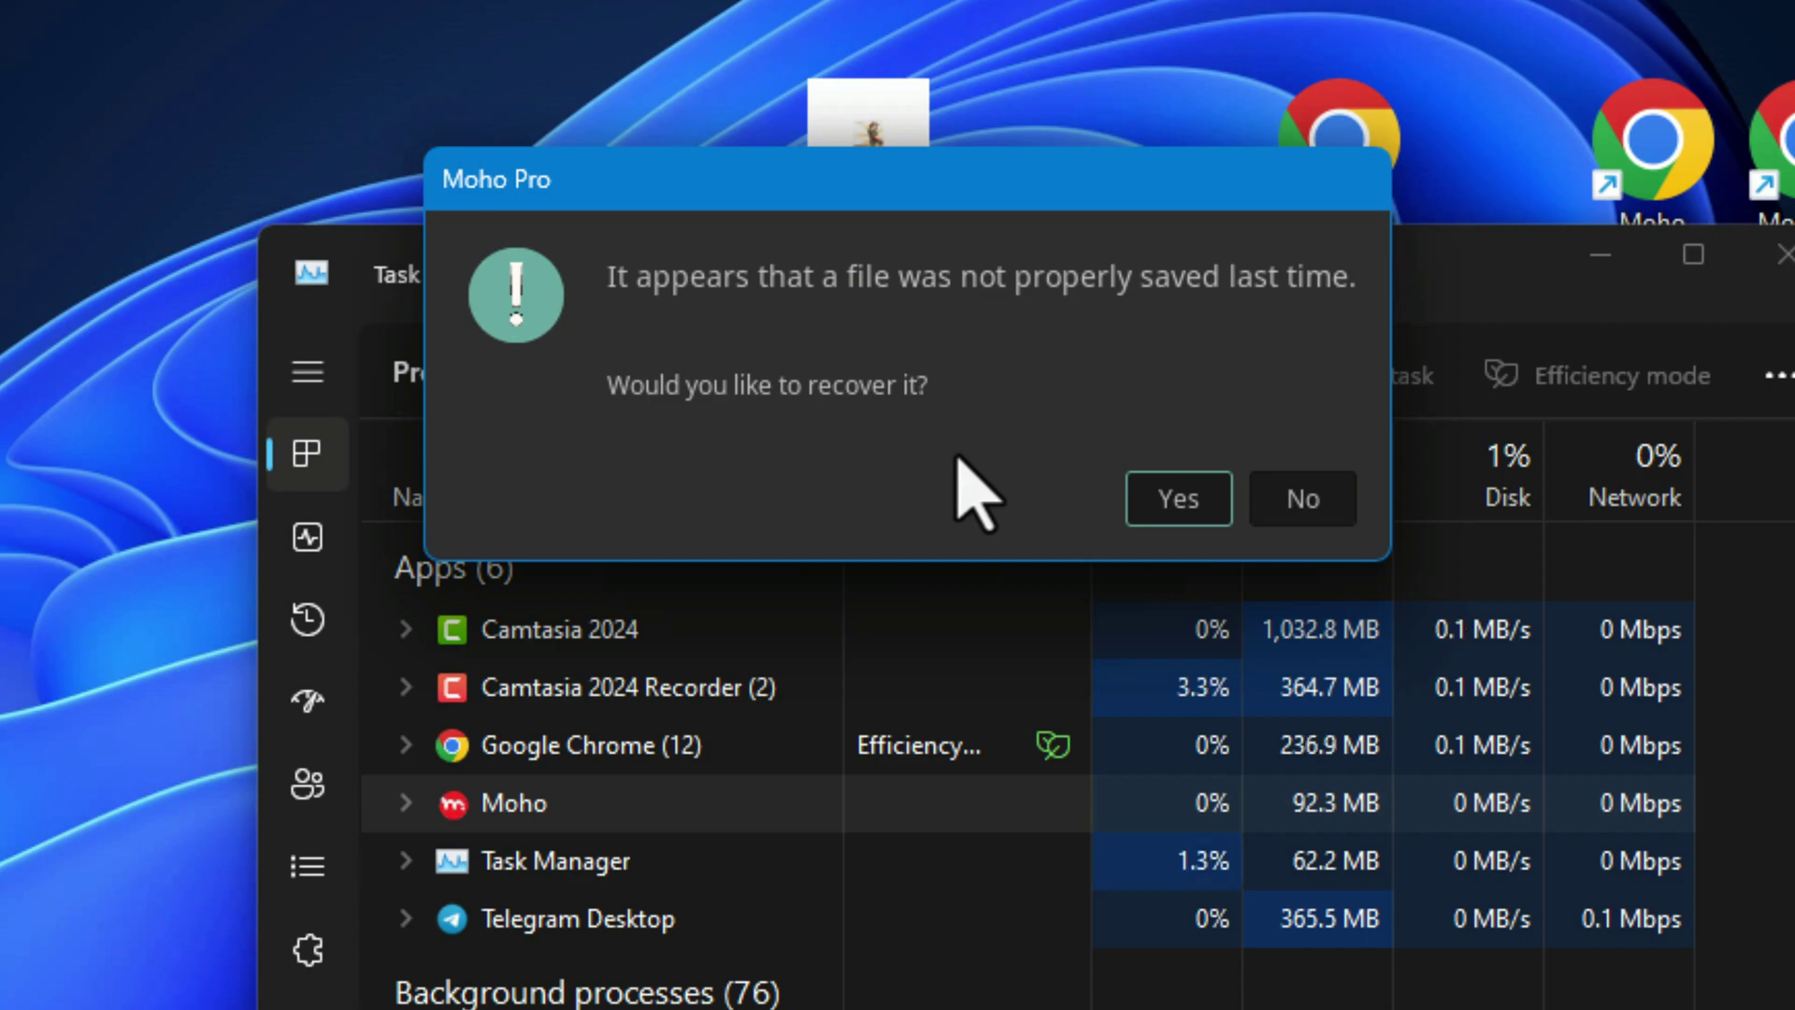
click(1164, 503)
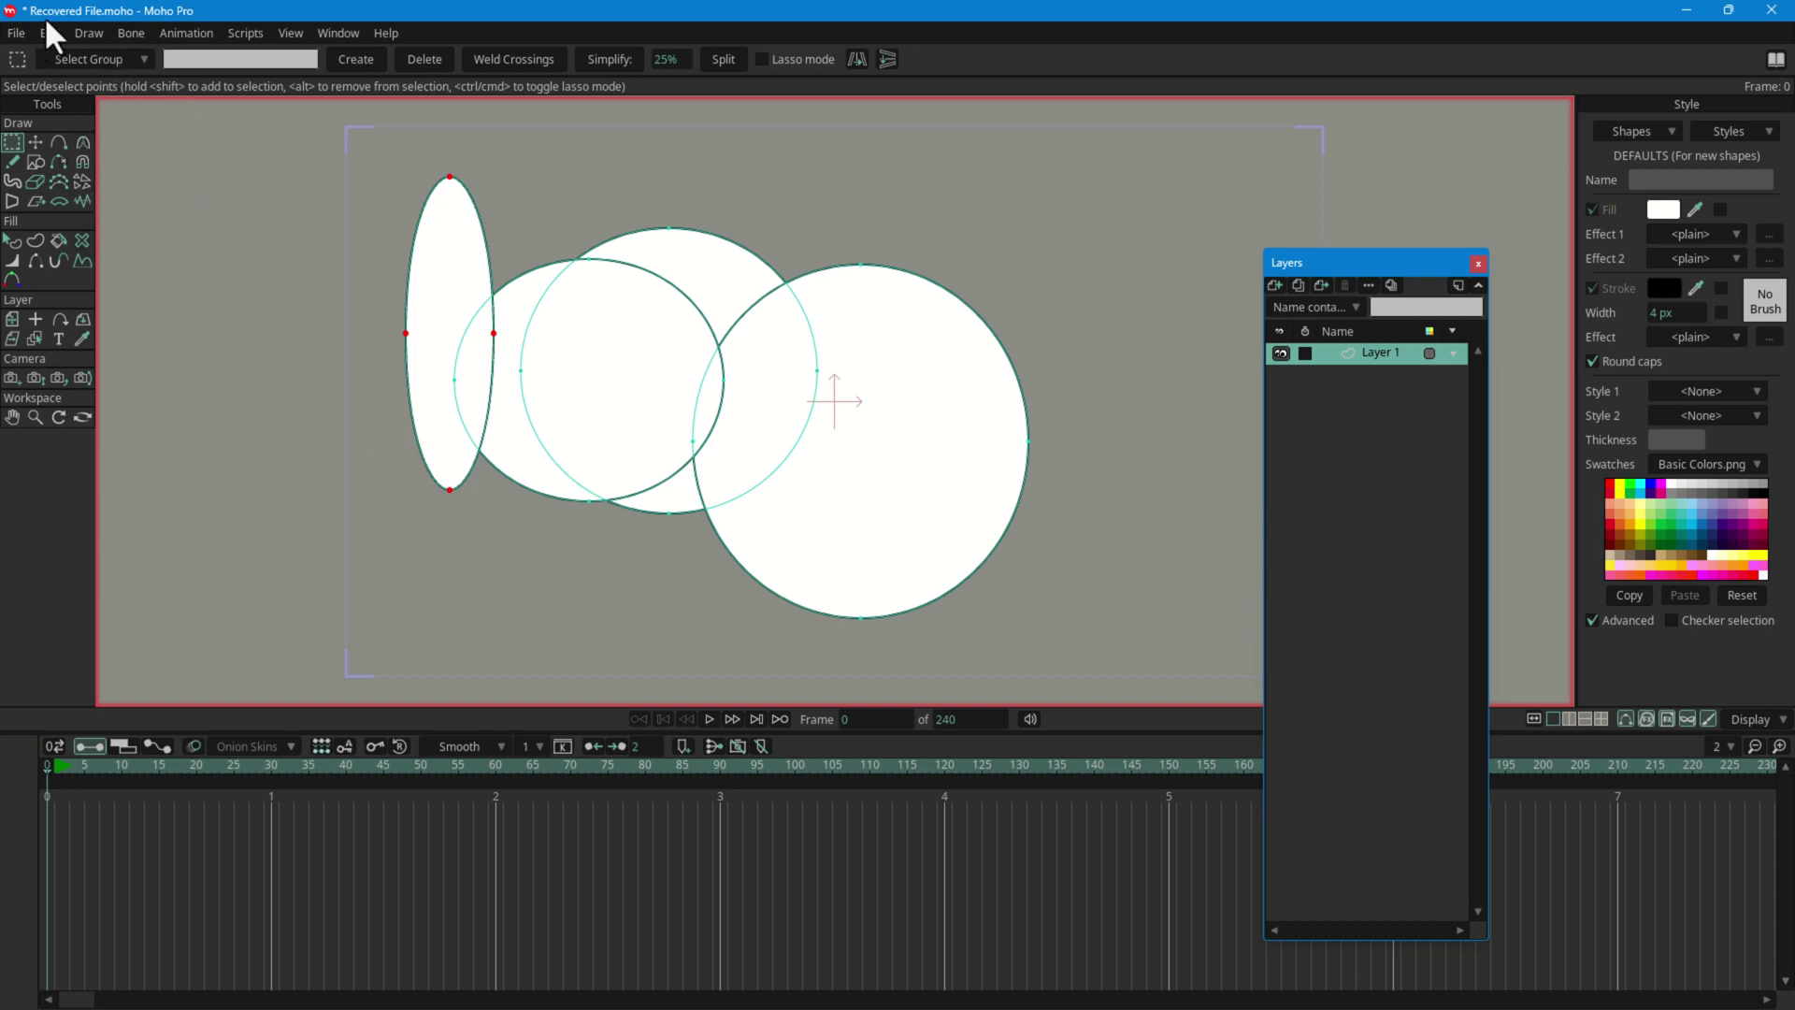
click(221, 185)
Step: Turn off Auto save for crash recovery in the Documents preferences
click(47, 32)
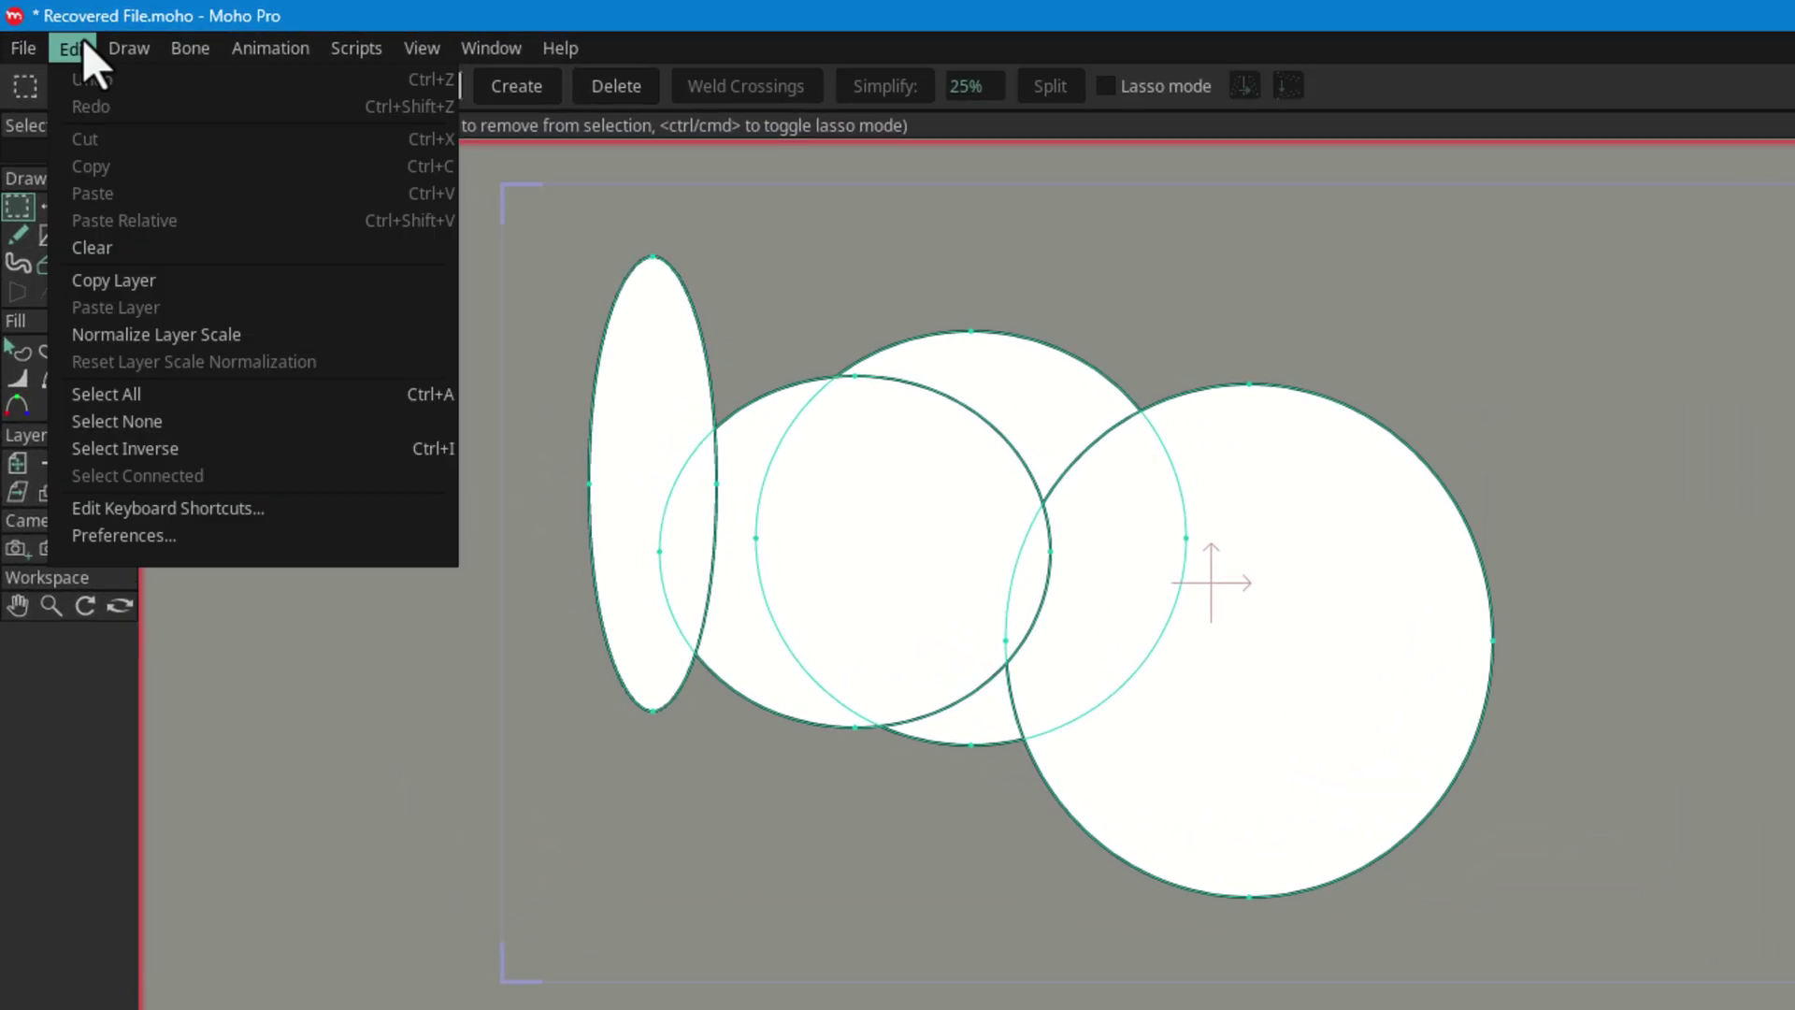
click(143, 538)
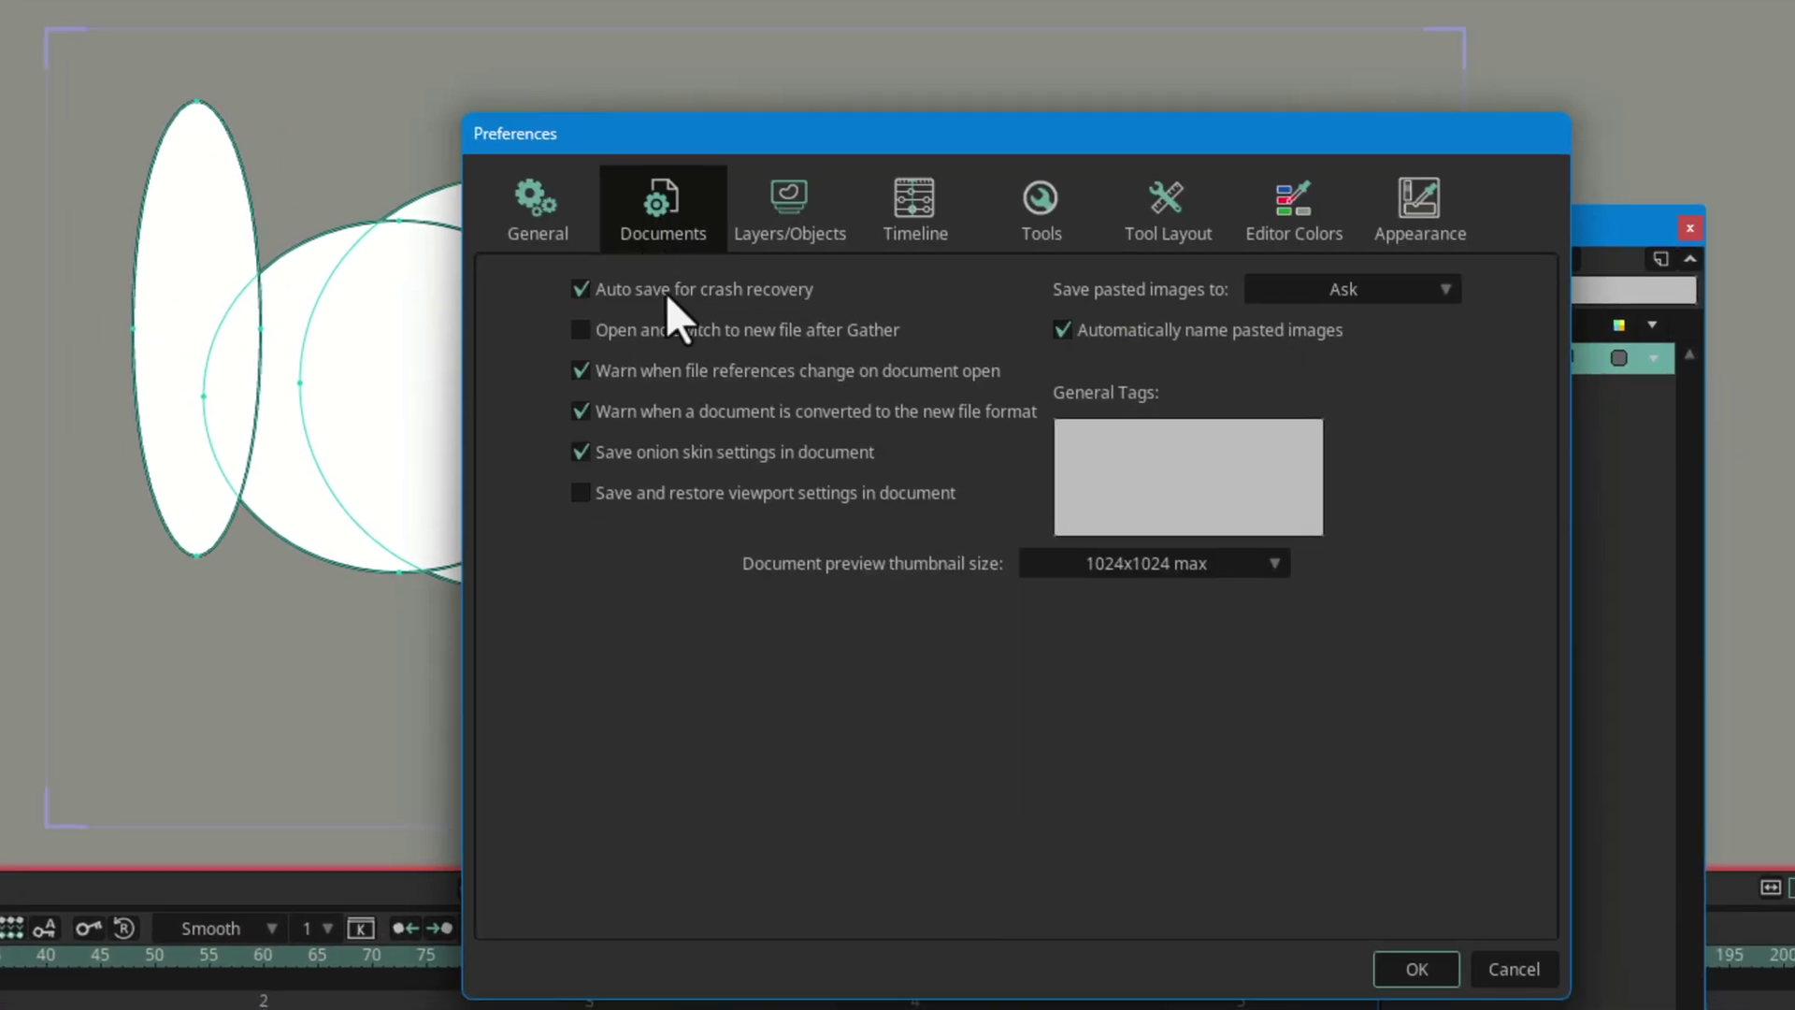
click(665, 293)
click(1431, 974)
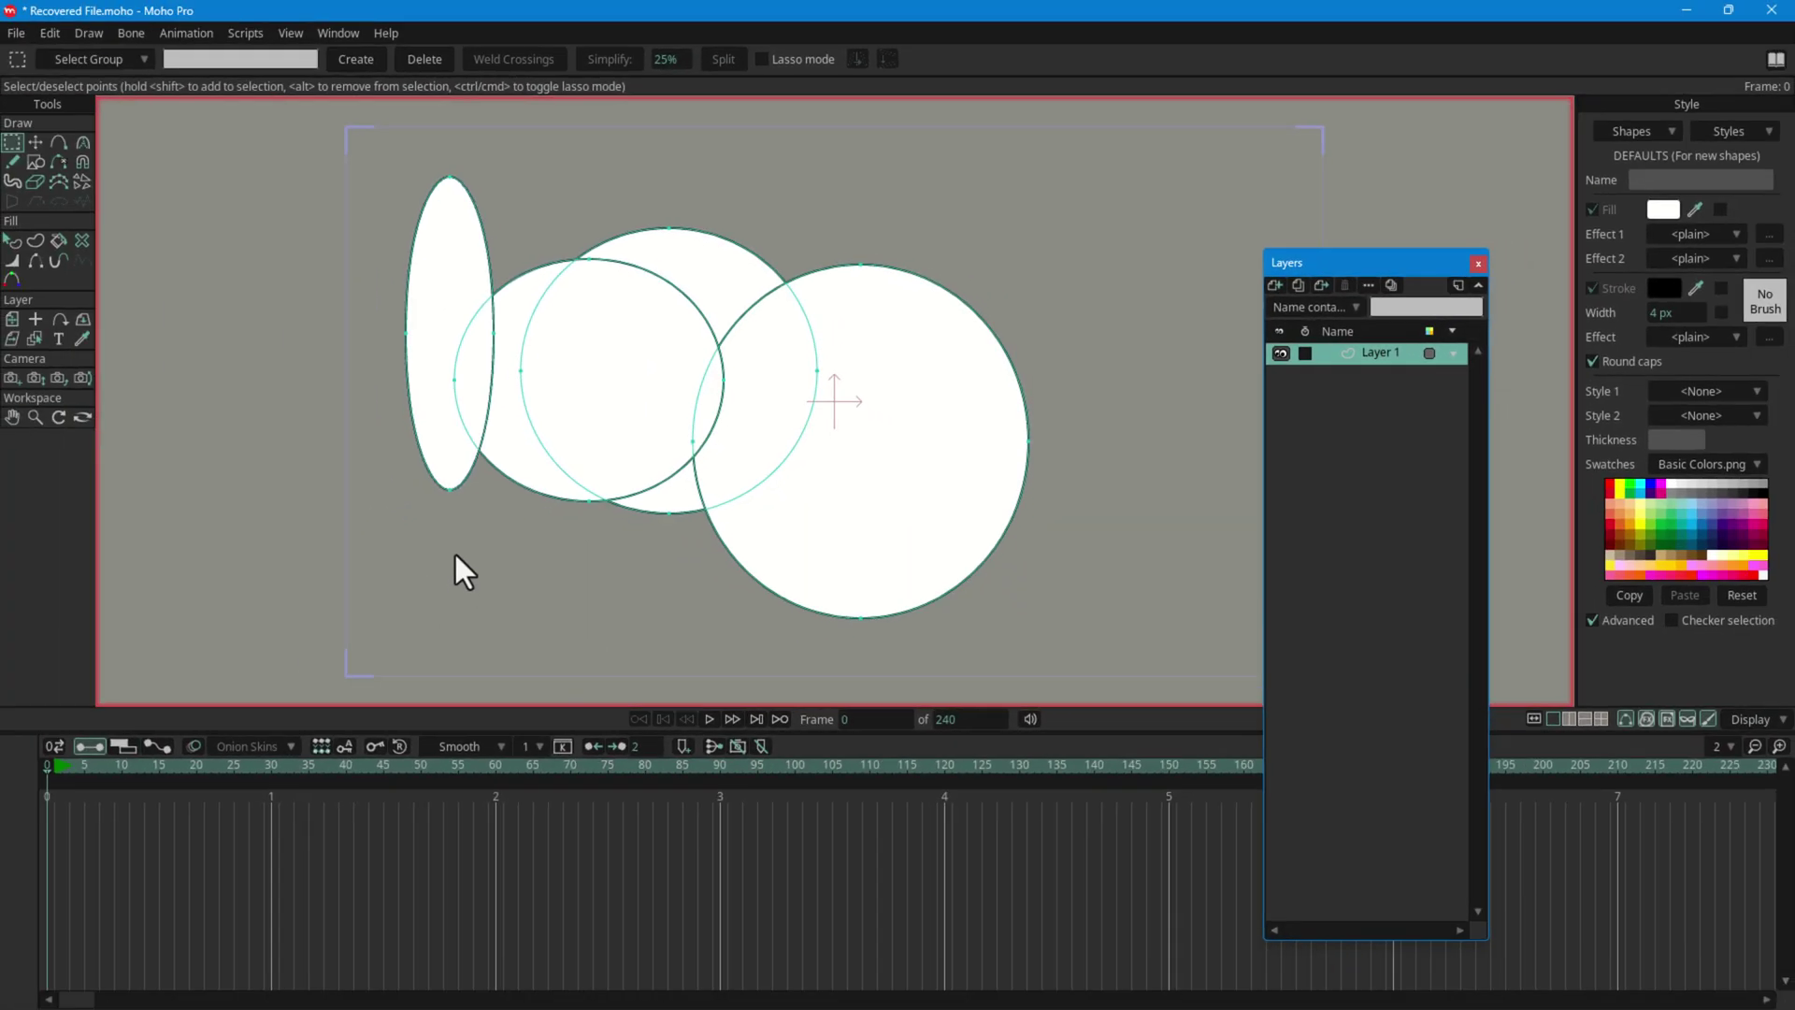
Step: Create a new document and draw four overlapping filled rectangles on its Layer 1
key(ctrl+n)
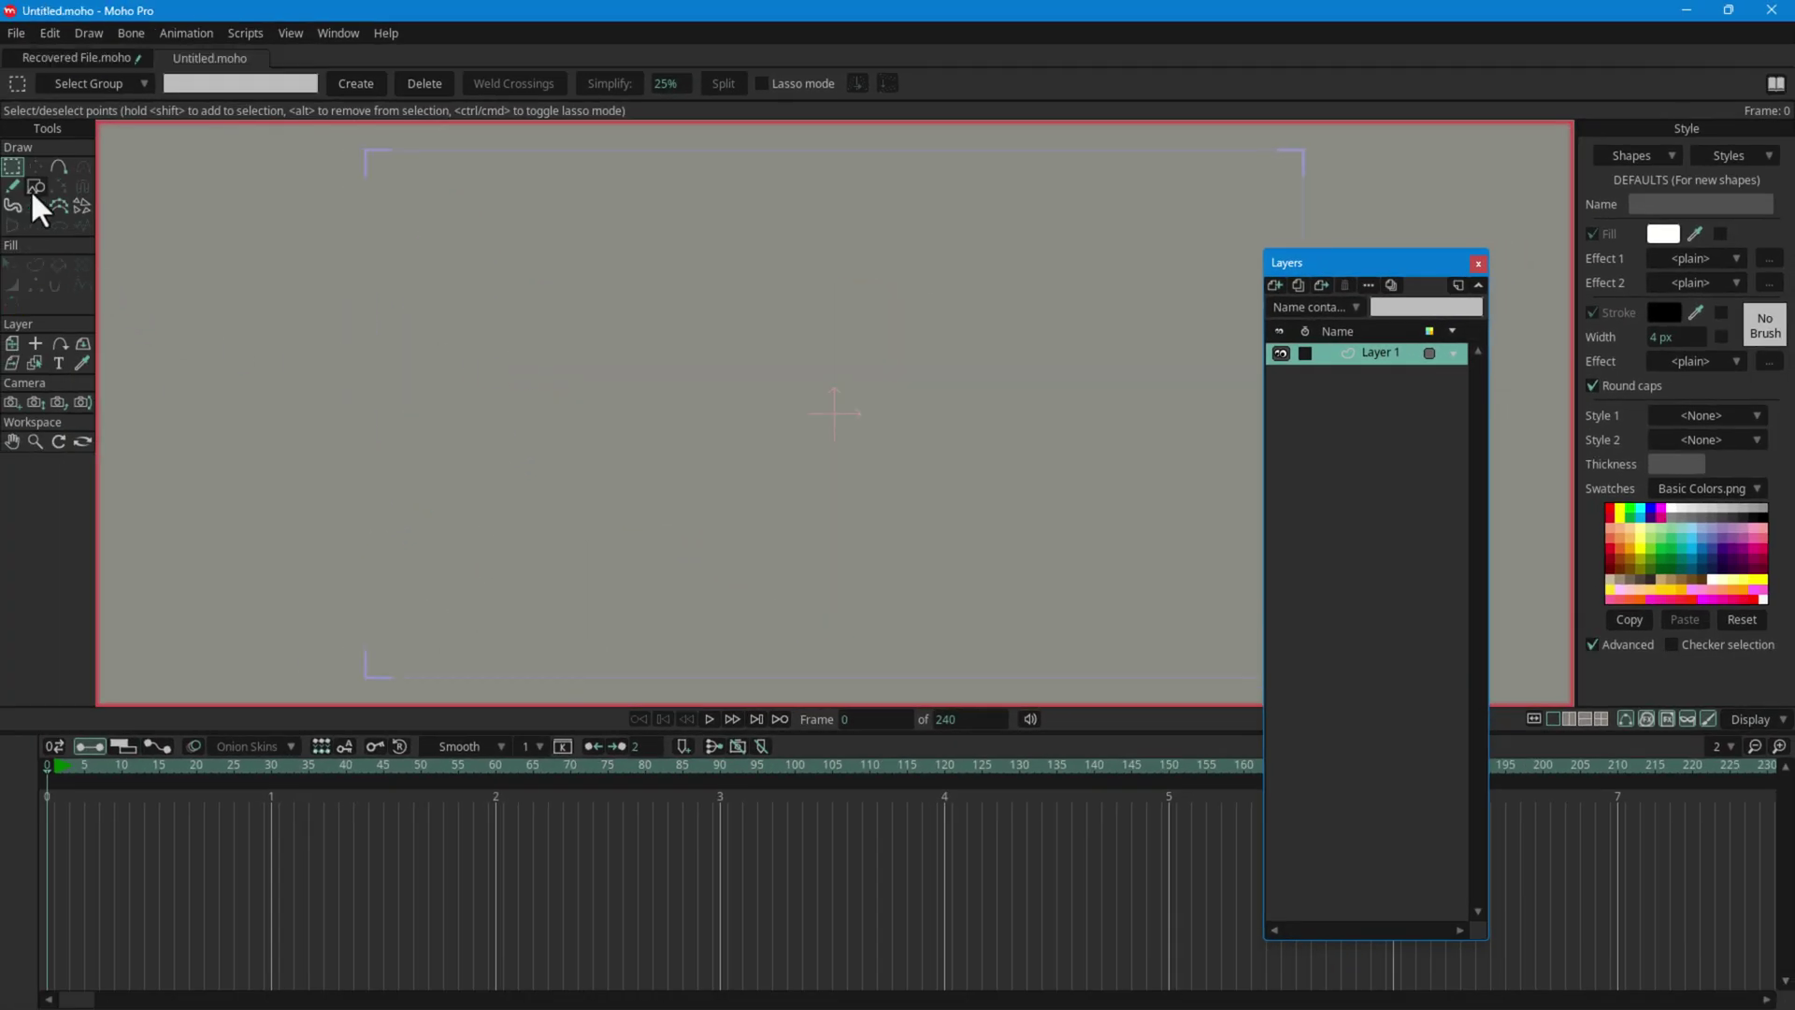
click(40, 188)
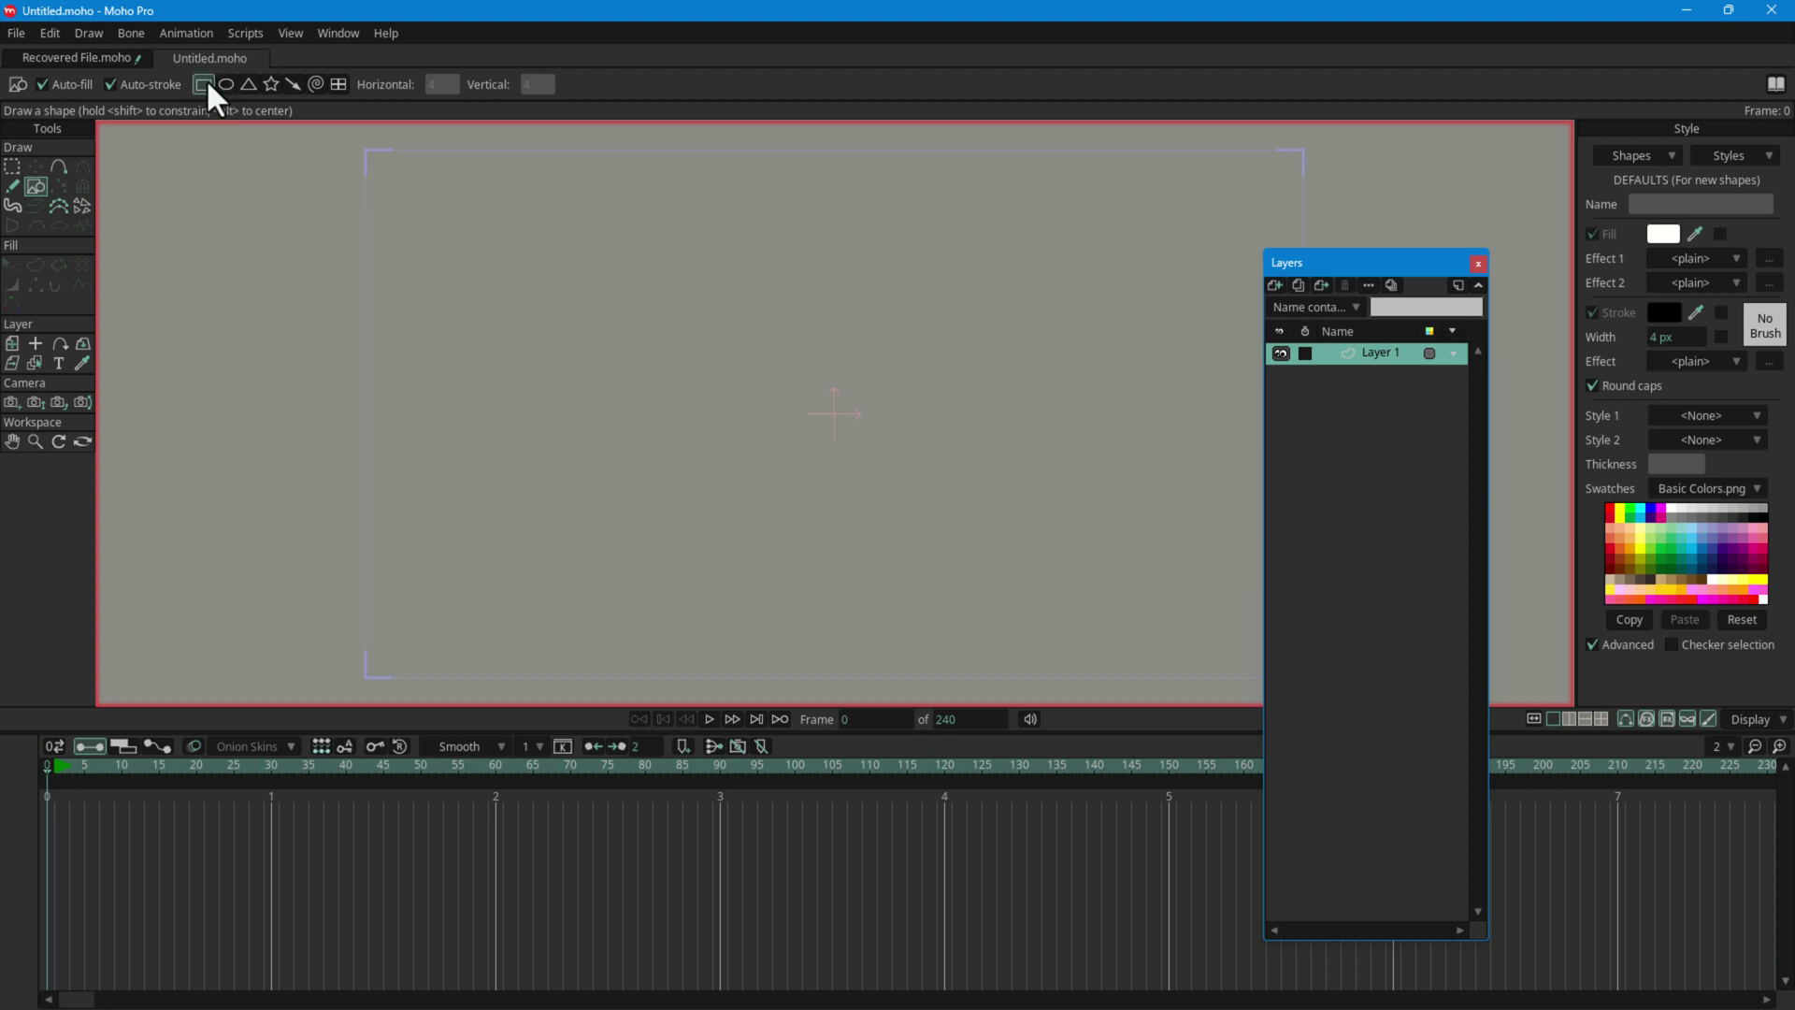
drag(482, 270, 841, 539)
drag(1076, 352, 635, 668)
drag(942, 264, 583, 703)
drag(335, 281, 608, 693)
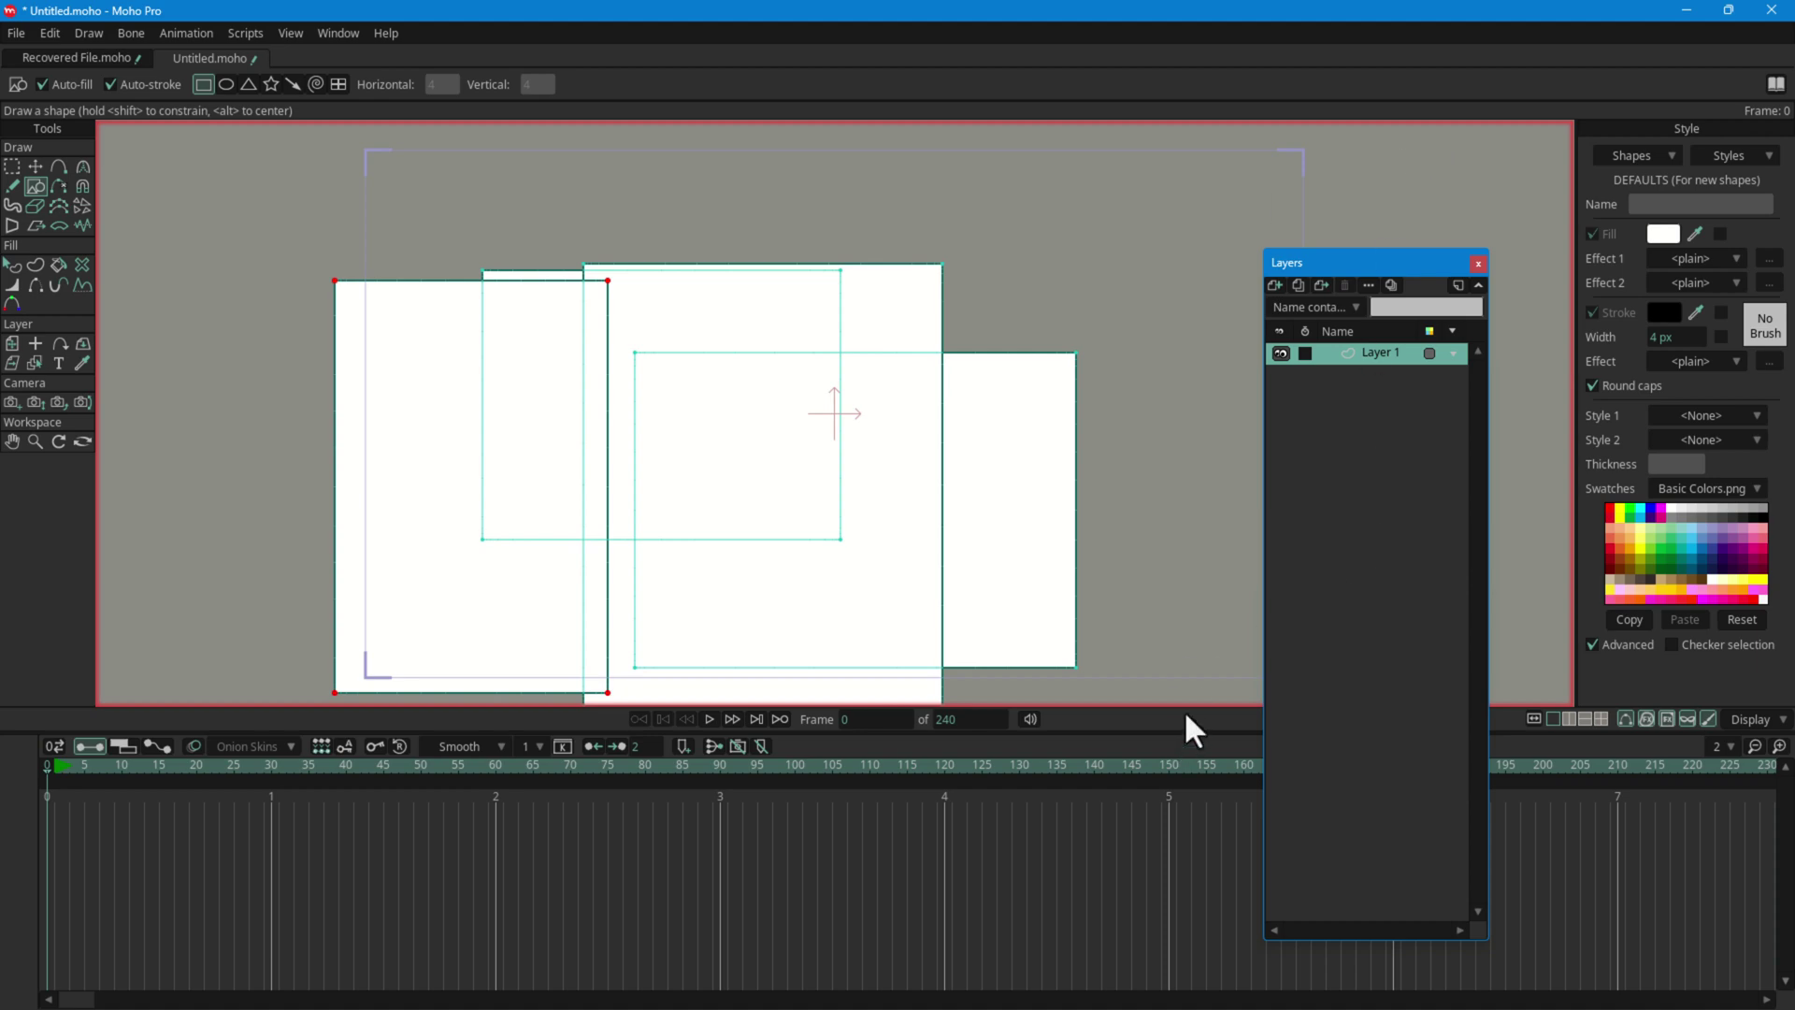
Step: Open Task Manager and end the Moho task to simulate a crash with the unsaved rectangles
key(ctrl+shift+Escape)
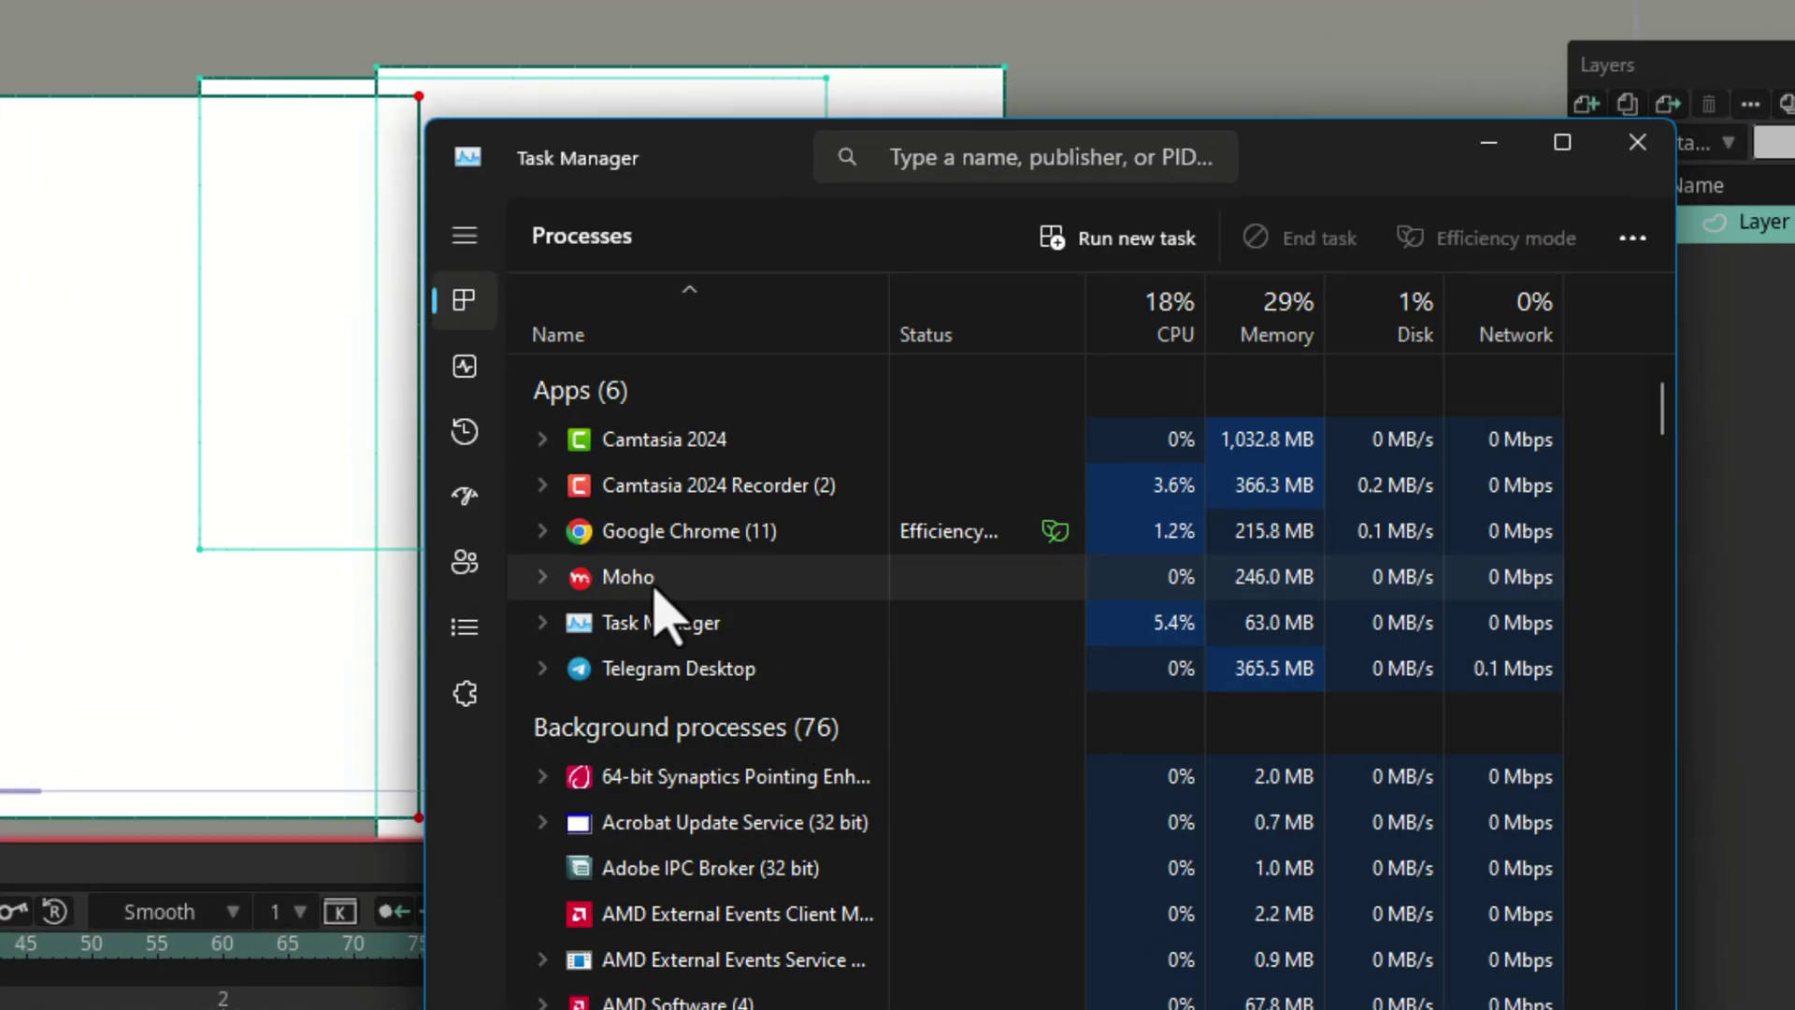
right_click(603, 580)
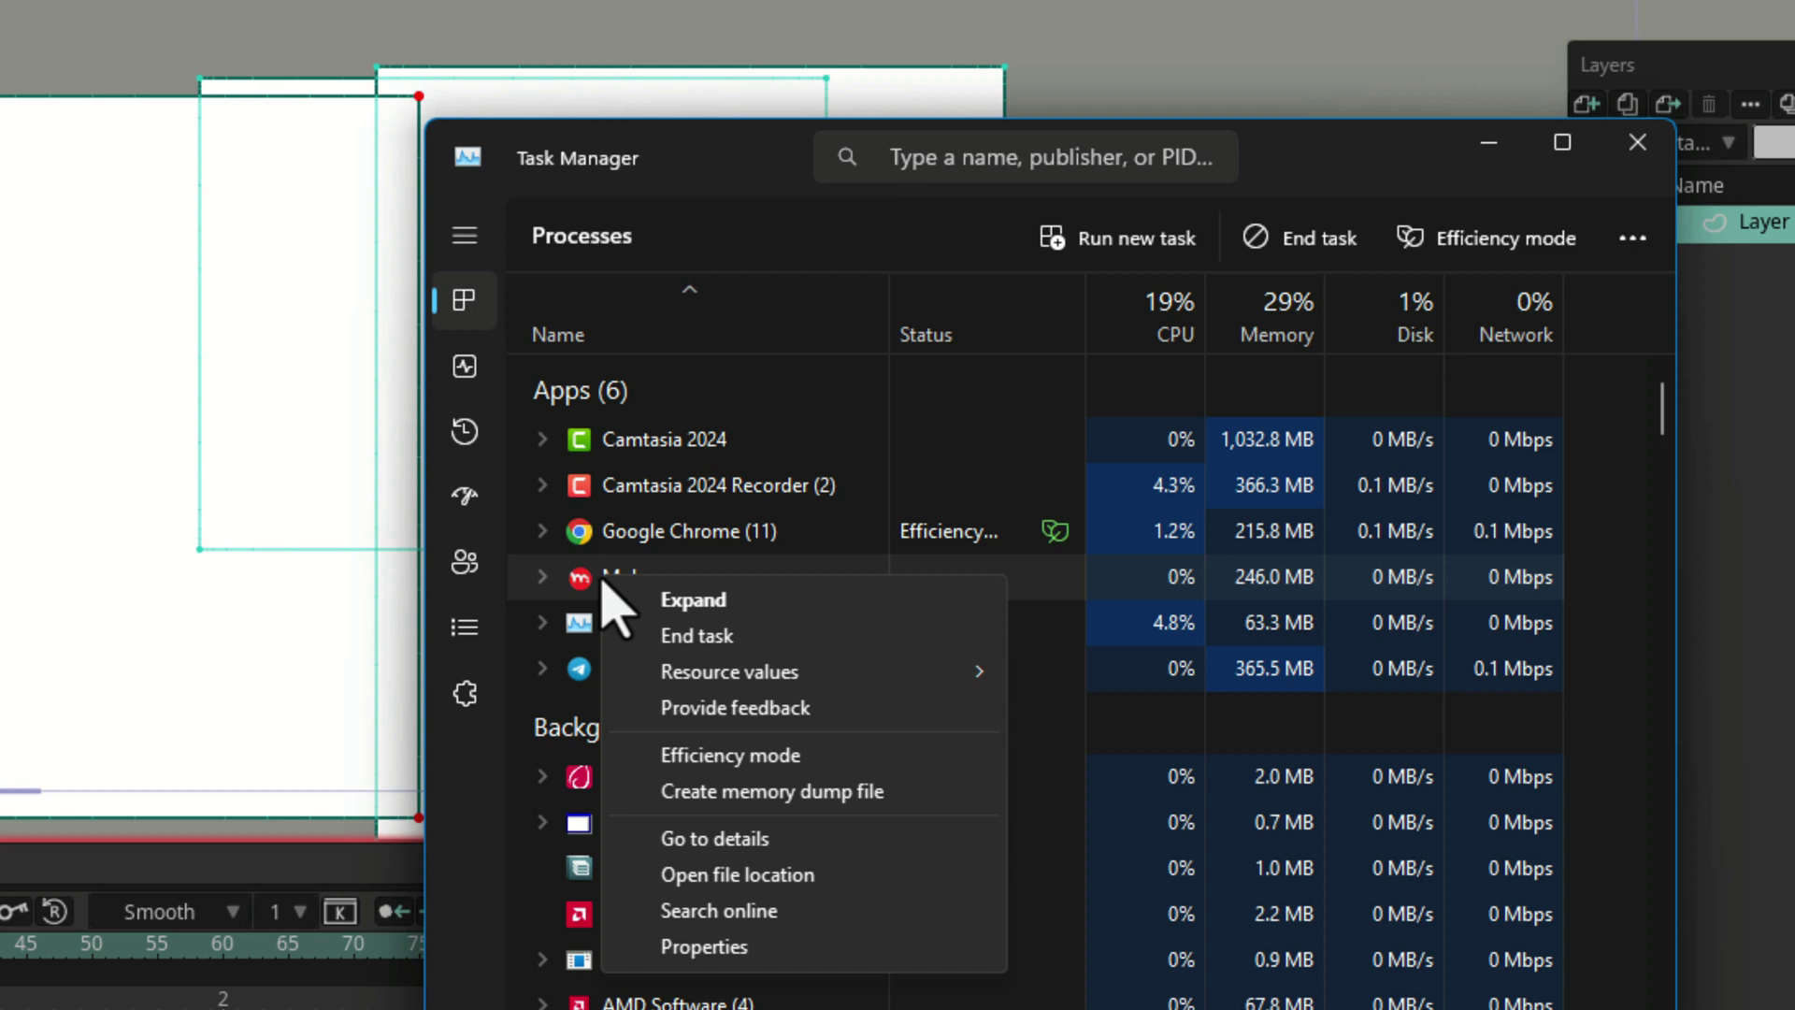
click(716, 637)
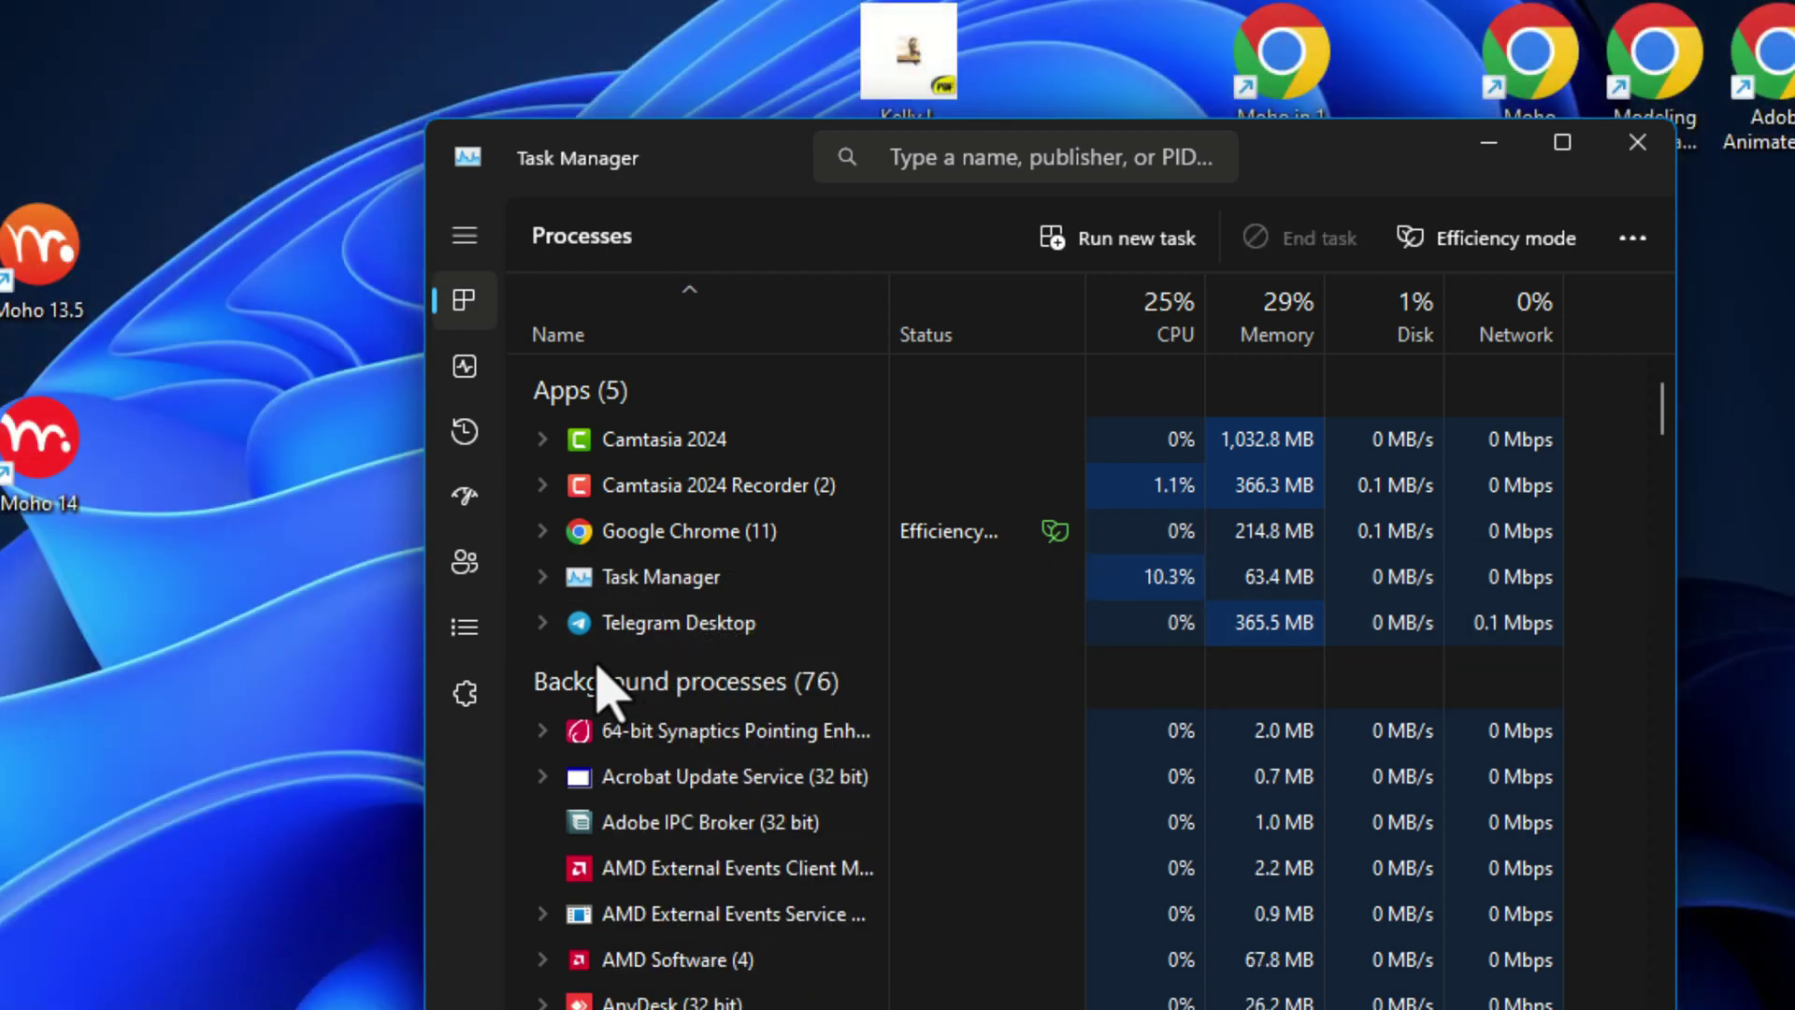
Step: Relaunch Moho 14 and turn on Auto save for crash recovery in the Documents preferences
double_click(20, 432)
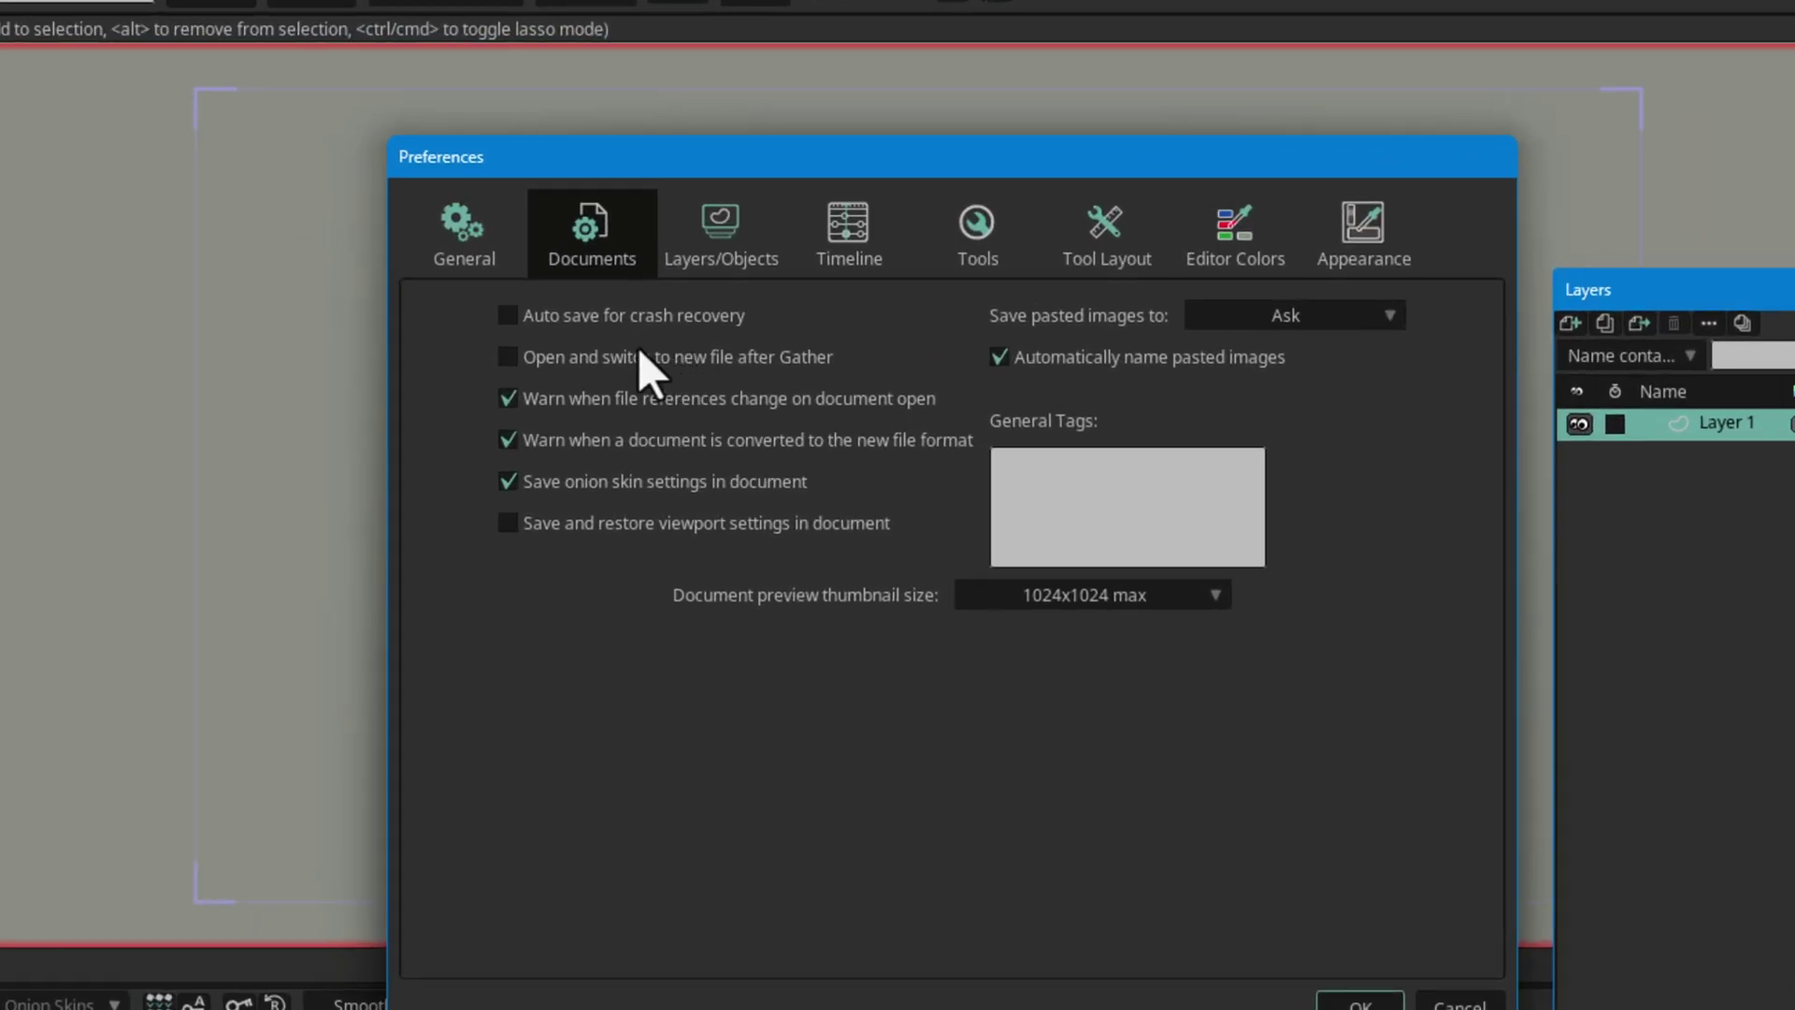
click(517, 322)
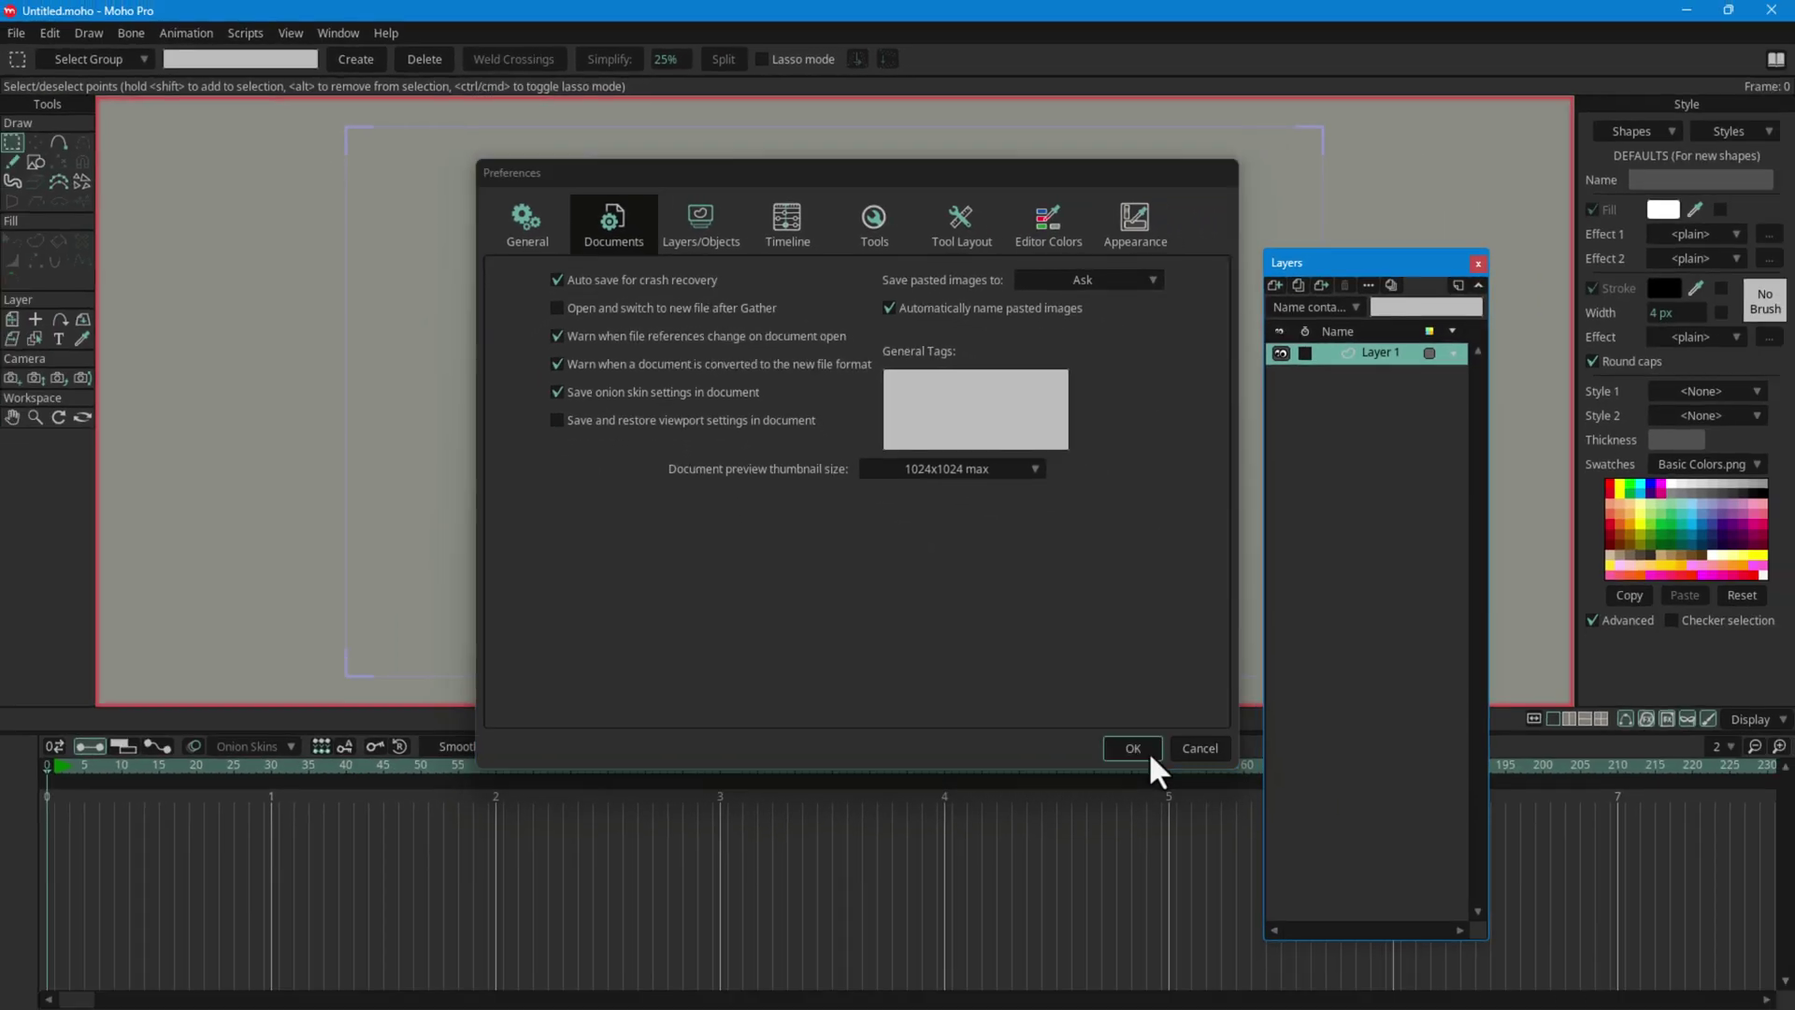
click(1132, 749)
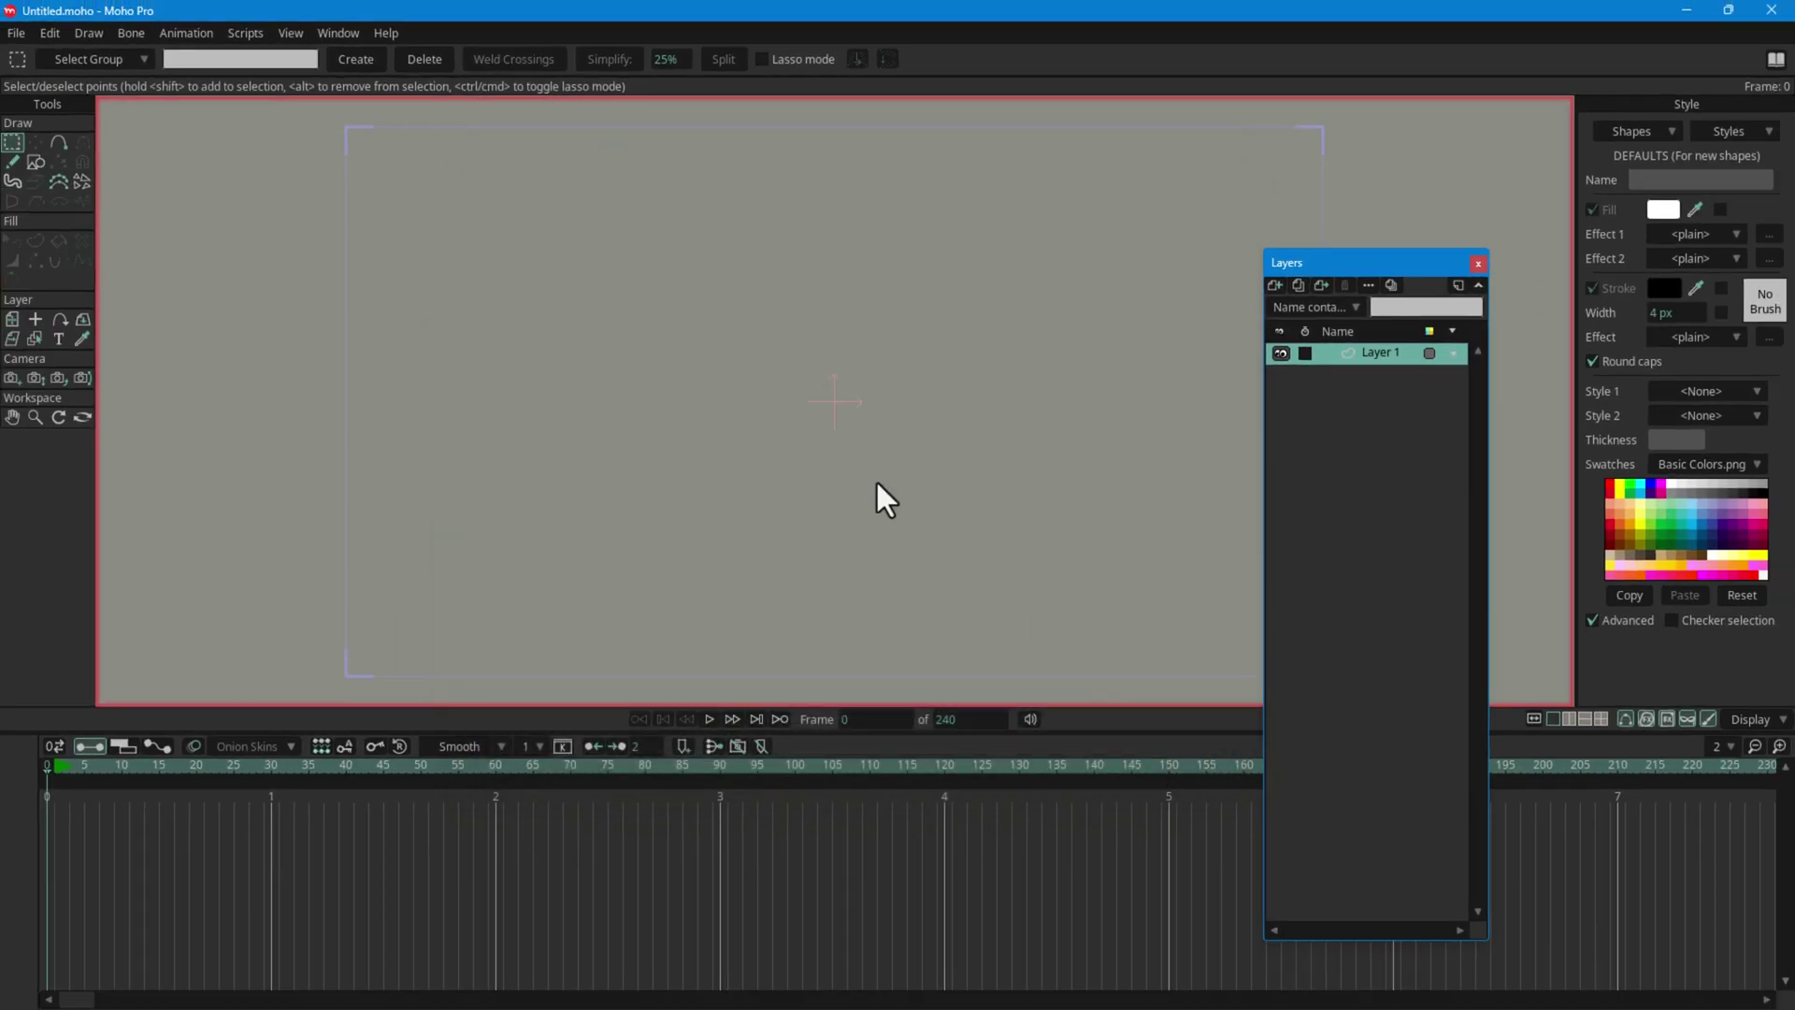